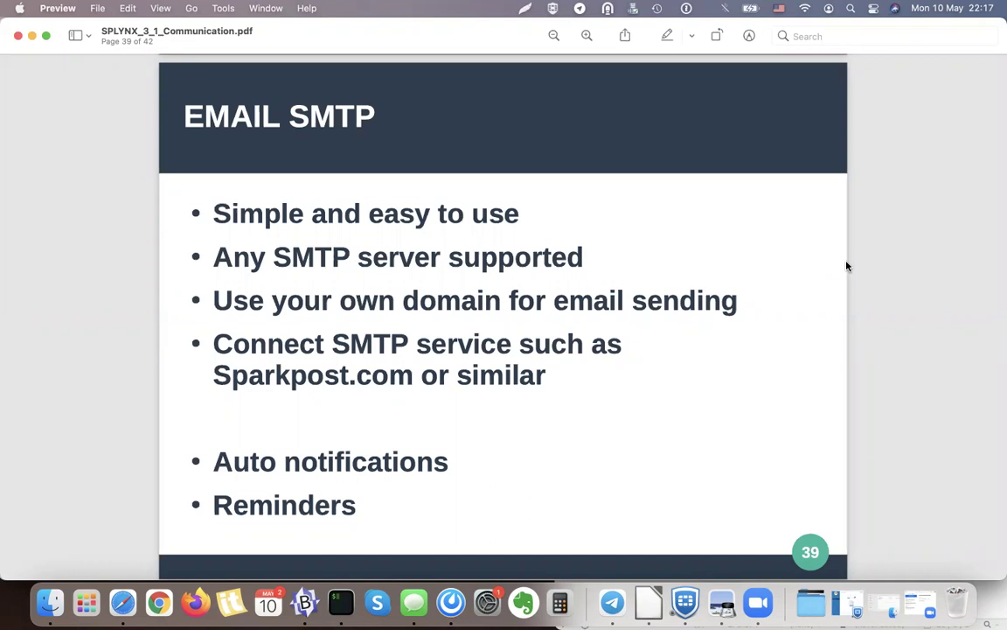
# Bring Safari to the front, leaving the EMAIL SMTP slide in Preview.
pyautogui.click(123, 602)
# Add sending domain email.isp-servis.cz and save it with strict-alignment bounce verification confirmed.
pyautogui.click(510, 61)
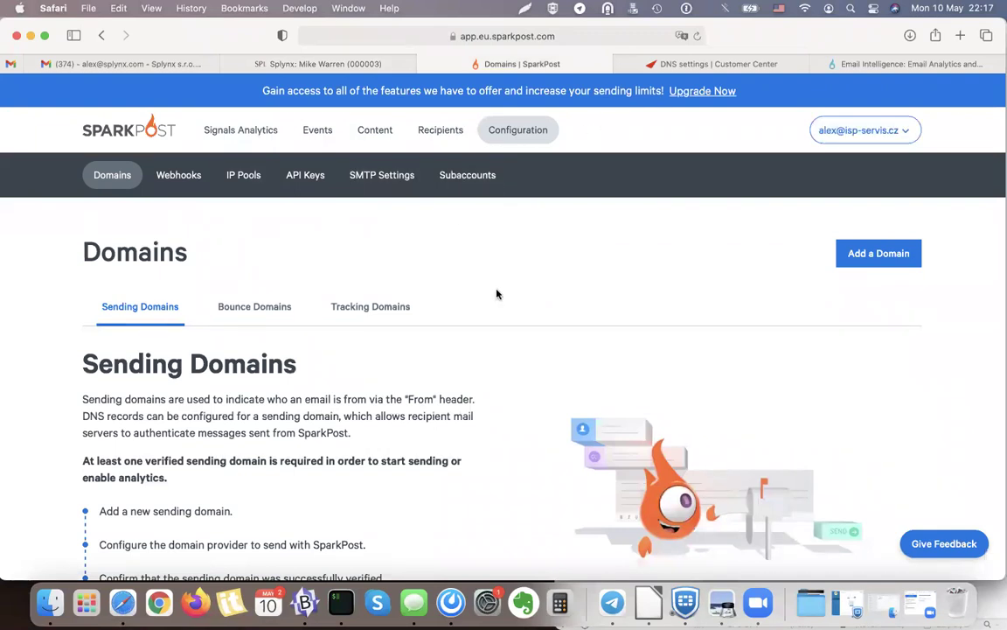
pyautogui.scroll(-2, 496, 292)
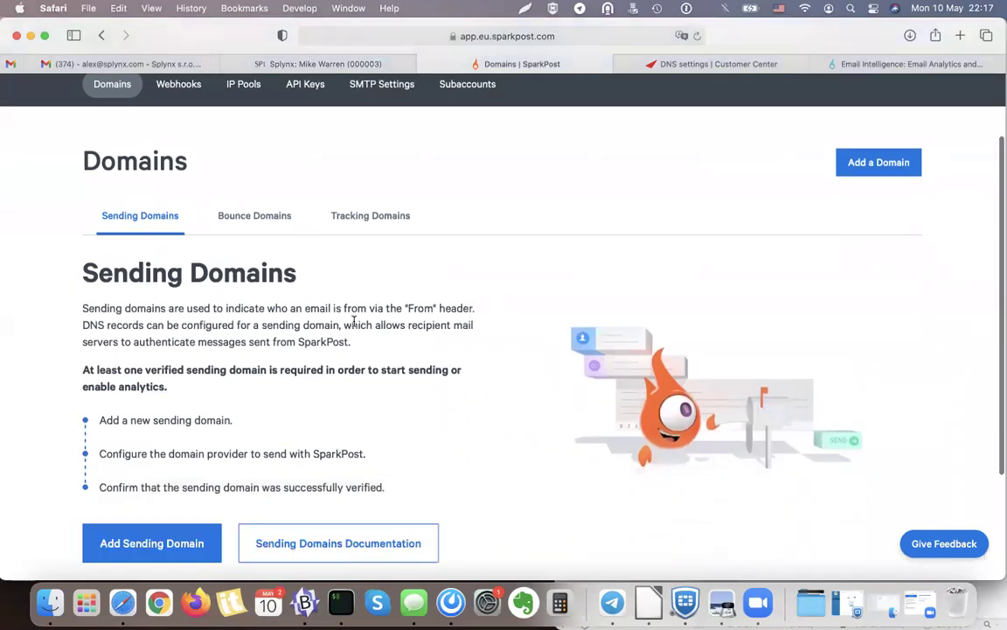
pyautogui.click(130, 537)
pyautogui.scroll(-5, 411, 416)
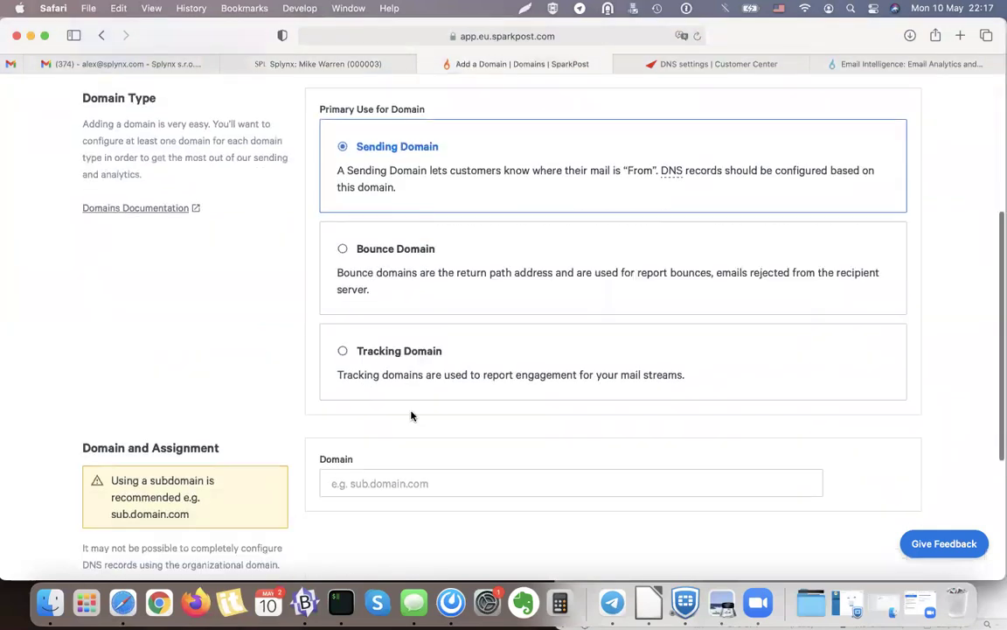
pyautogui.click(383, 393)
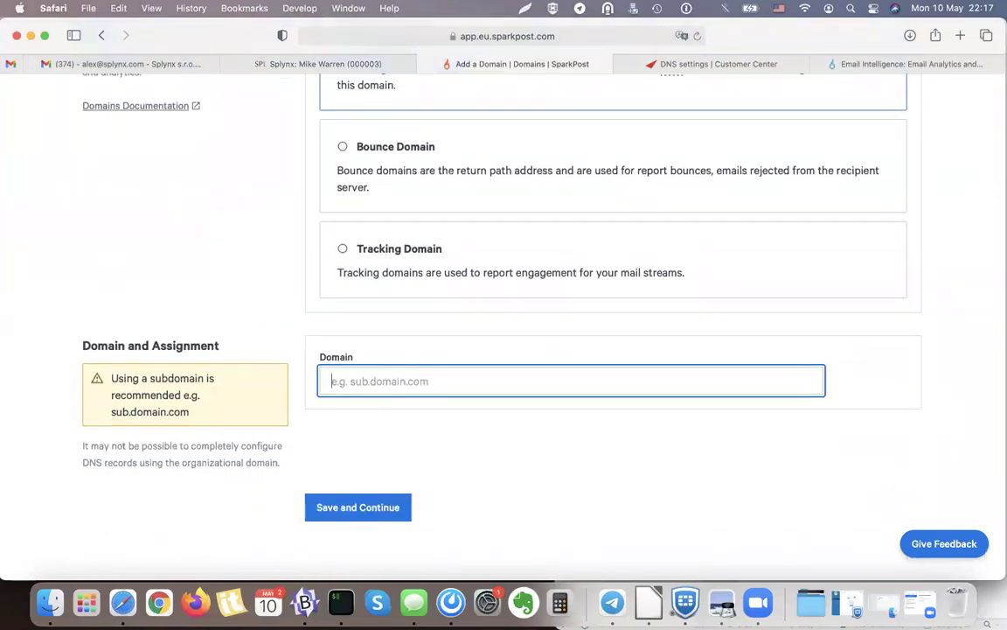
pyautogui.write('email.')
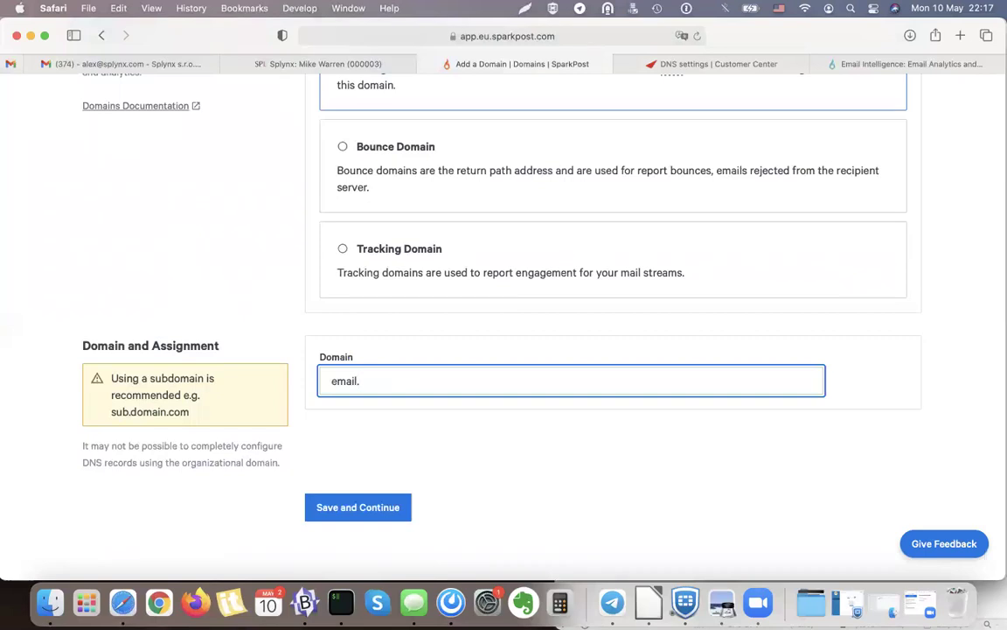
pyautogui.write('isp-servis.cz')
pyautogui.moveTo(358, 382); pyautogui.dragTo(486, 383)
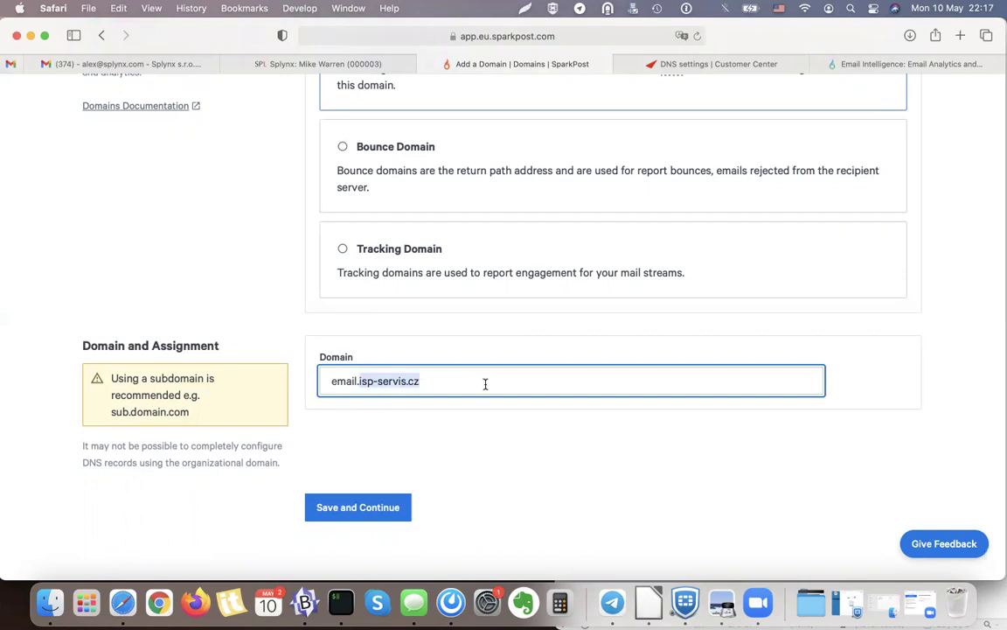
pyautogui.click(343, 384)
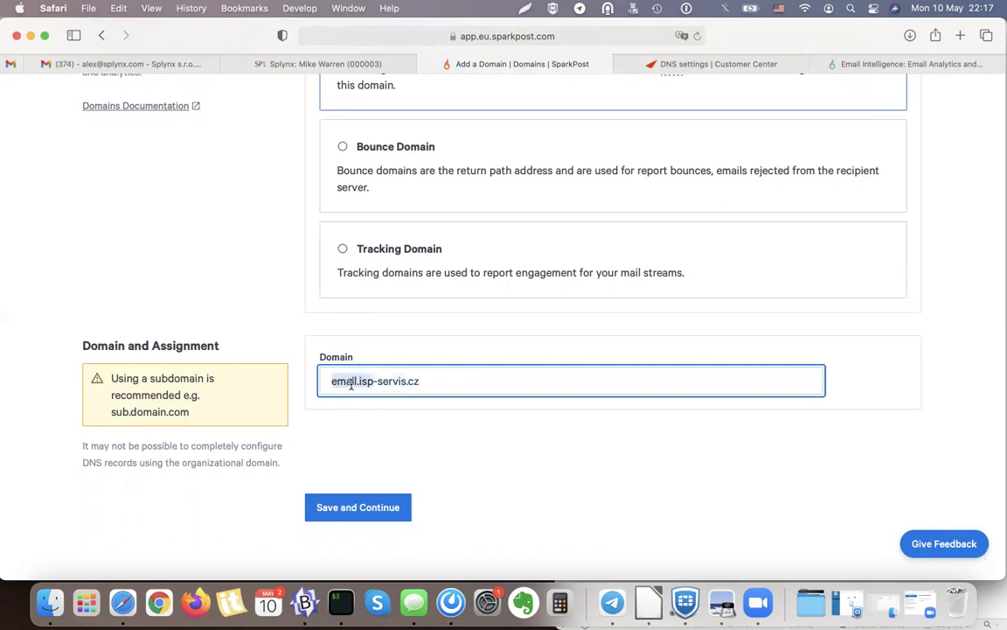
pyautogui.click(401, 434)
pyautogui.scroll(-1, 400, 433)
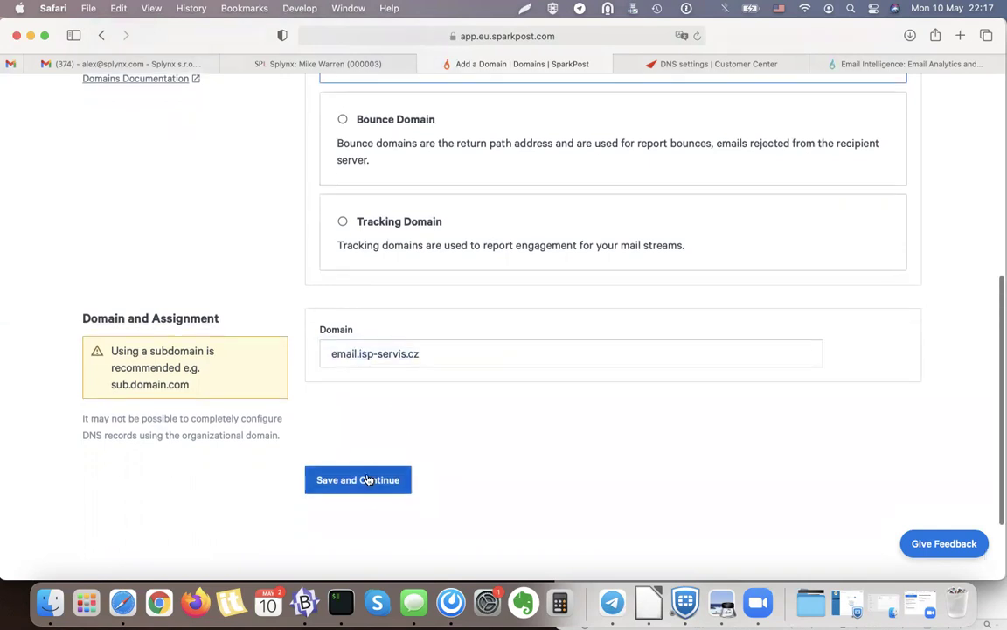
pyautogui.click(366, 481)
pyautogui.click(366, 487)
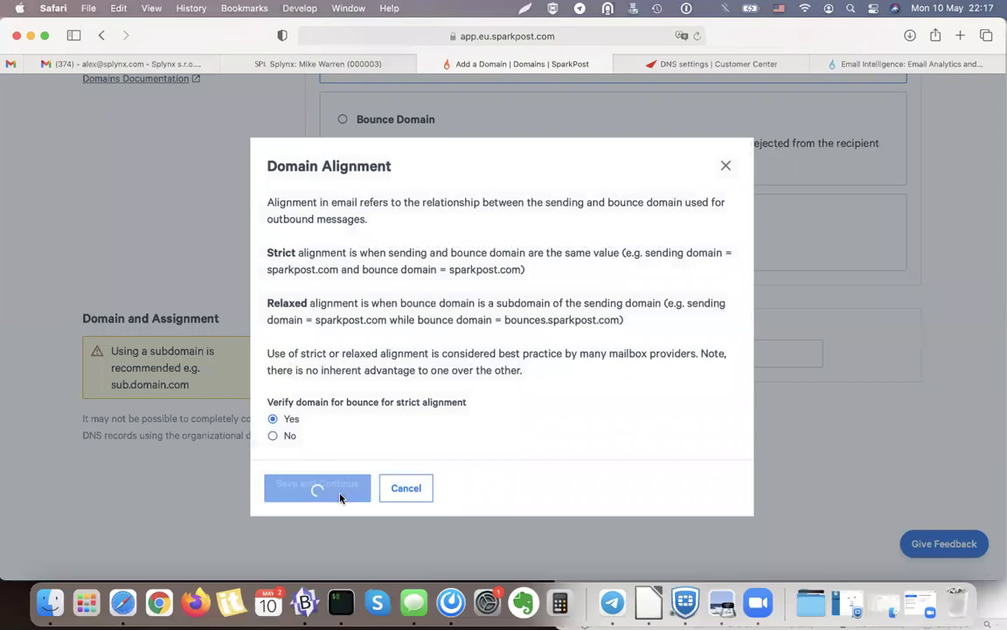
# Review the required DKIM TXT and bounce CNAME records, then go to Active24's isp-servis.cz DNS settings.
pyautogui.scroll(-5, 613, 225)
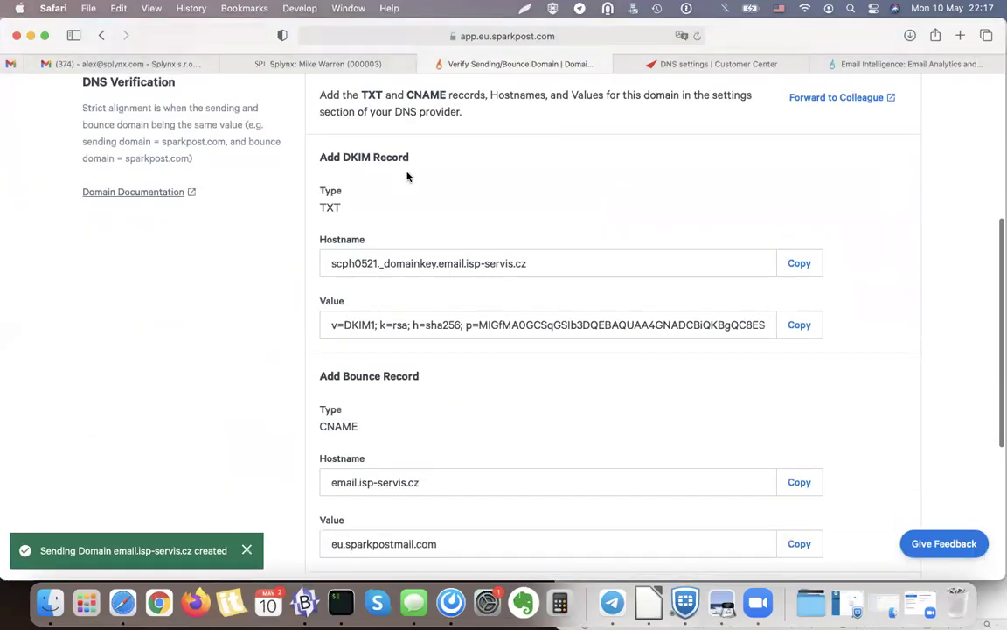
pyautogui.scroll(1, 581, 219)
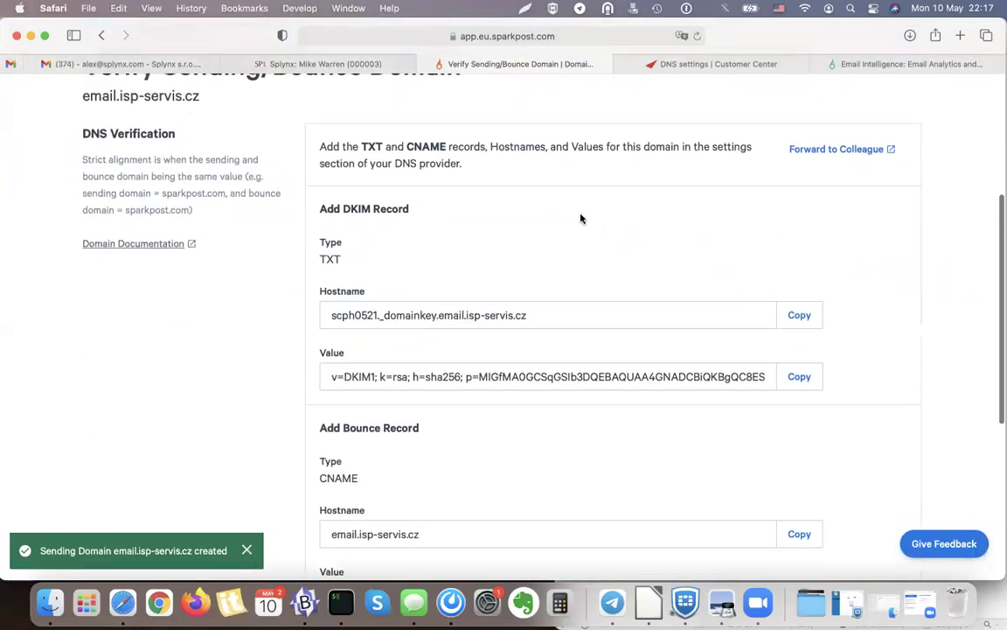
pyautogui.doubleClick(369, 154)
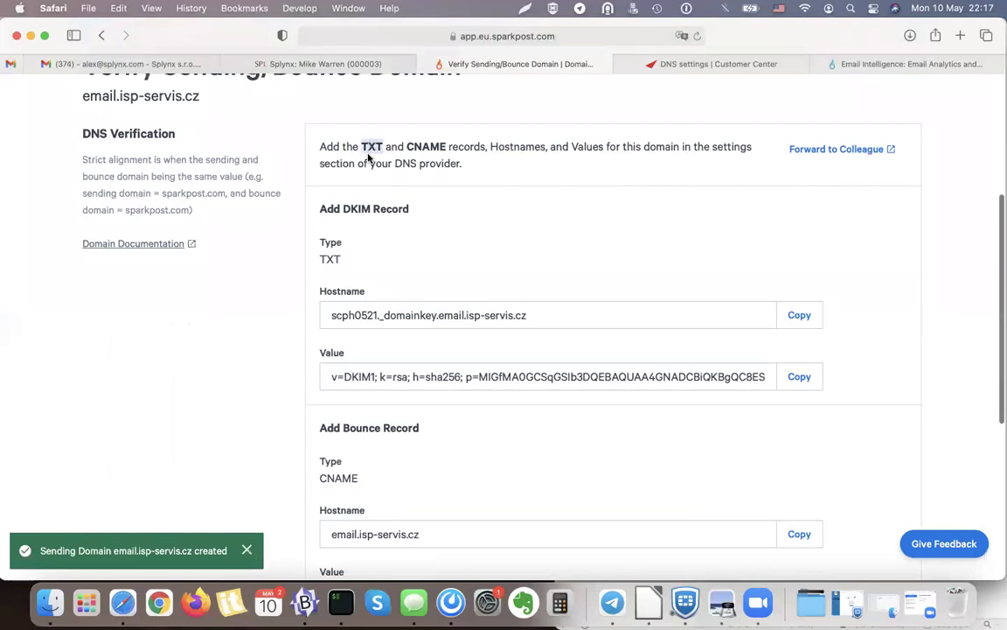
pyautogui.doubleClick(426, 149)
pyautogui.click(454, 161)
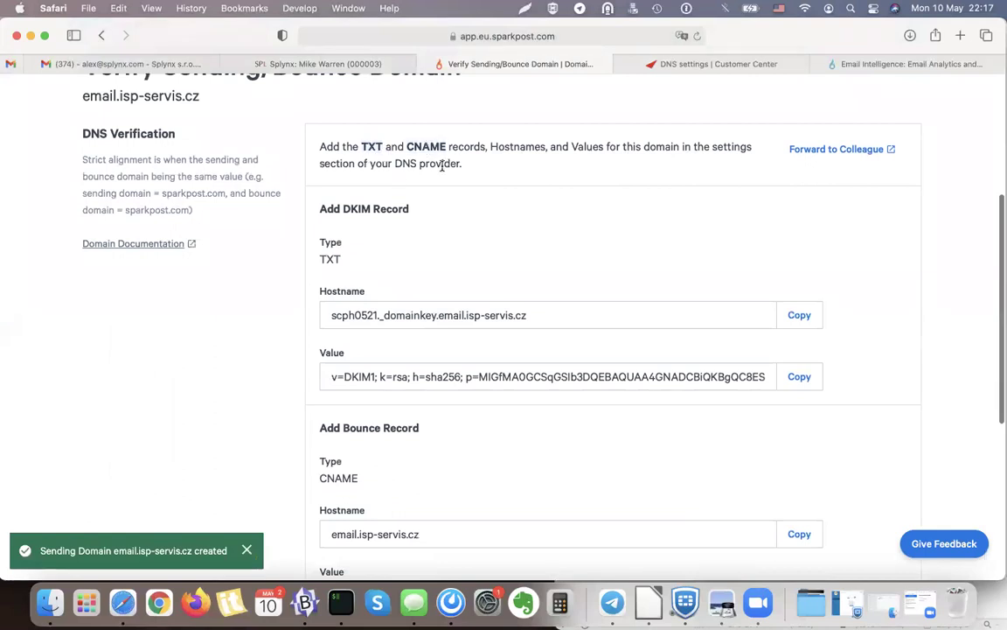
pyautogui.click(704, 65)
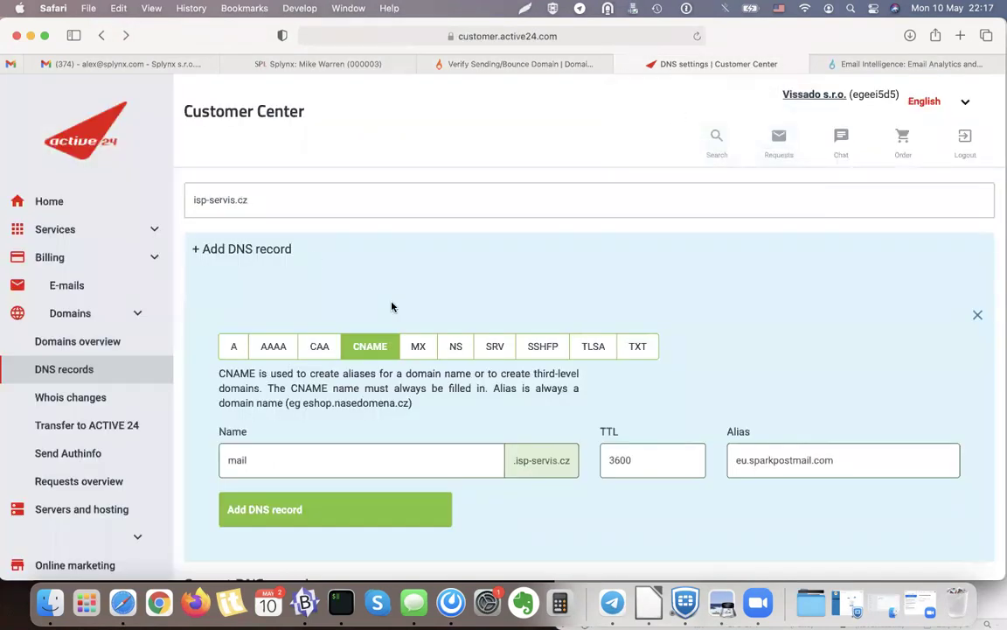
pyautogui.scroll(-1, 392, 306)
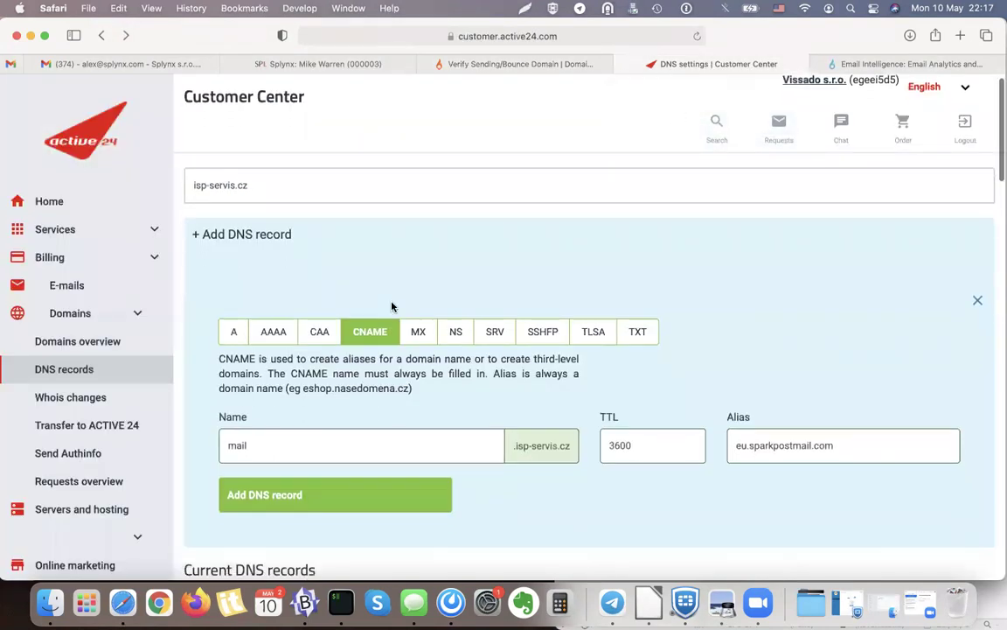
# Start a TXT record named scph0521._domainkey.email with TTL 3600 from SparkPost's DKIM hostname.
pyautogui.click(637, 334)
pyautogui.click(552, 64)
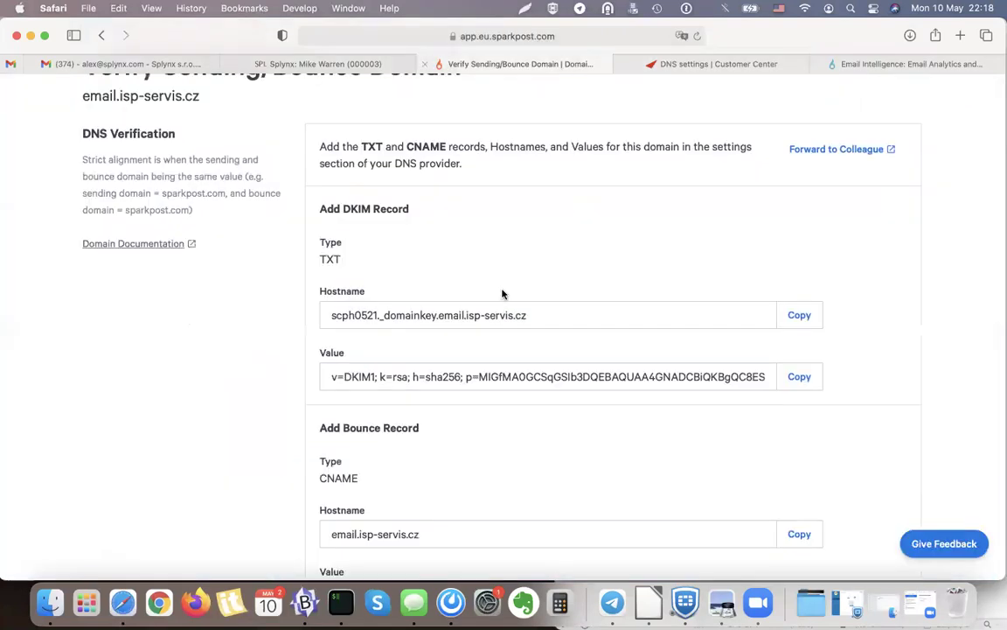
pyautogui.click(798, 313)
pyautogui.click(710, 63)
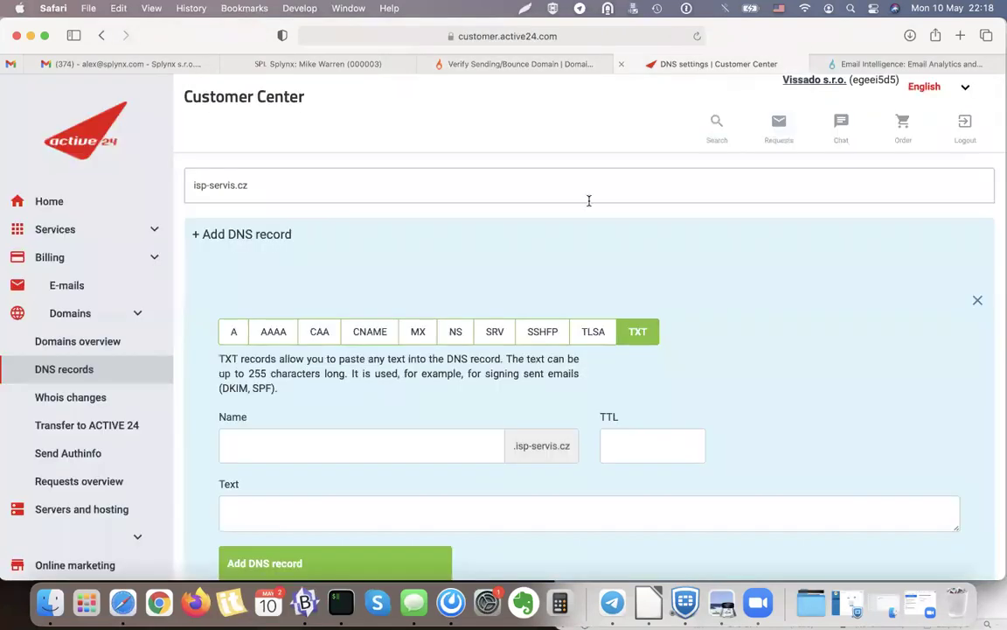
pyautogui.click(376, 440)
pyautogui.press('super+v')
pyautogui.moveTo(354, 446); pyautogui.dragTo(411, 446)
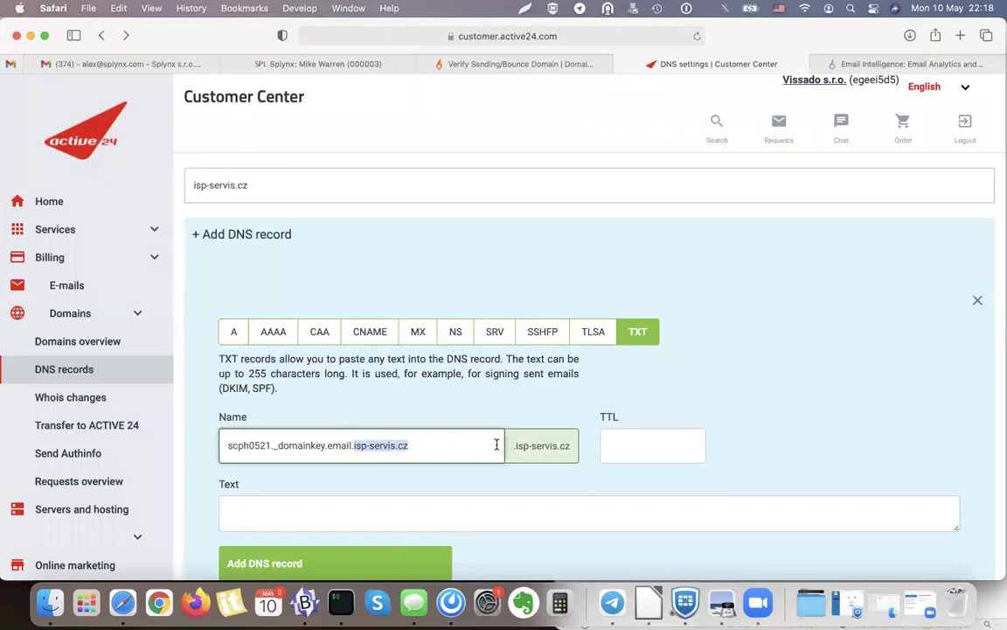
pyautogui.press('BackSpace')
pyautogui.click(650, 445)
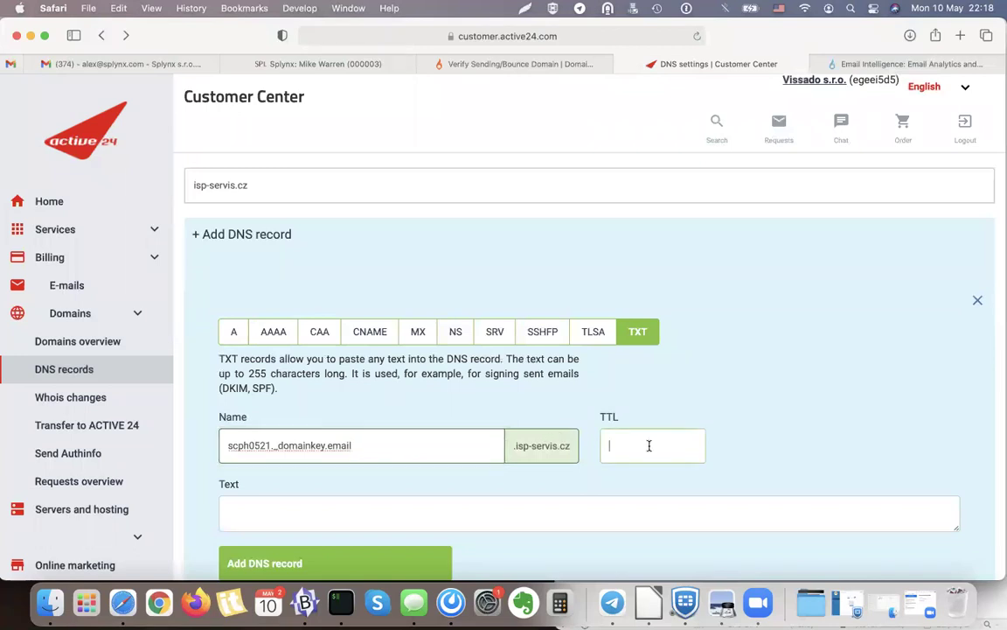
pyautogui.write('3600')
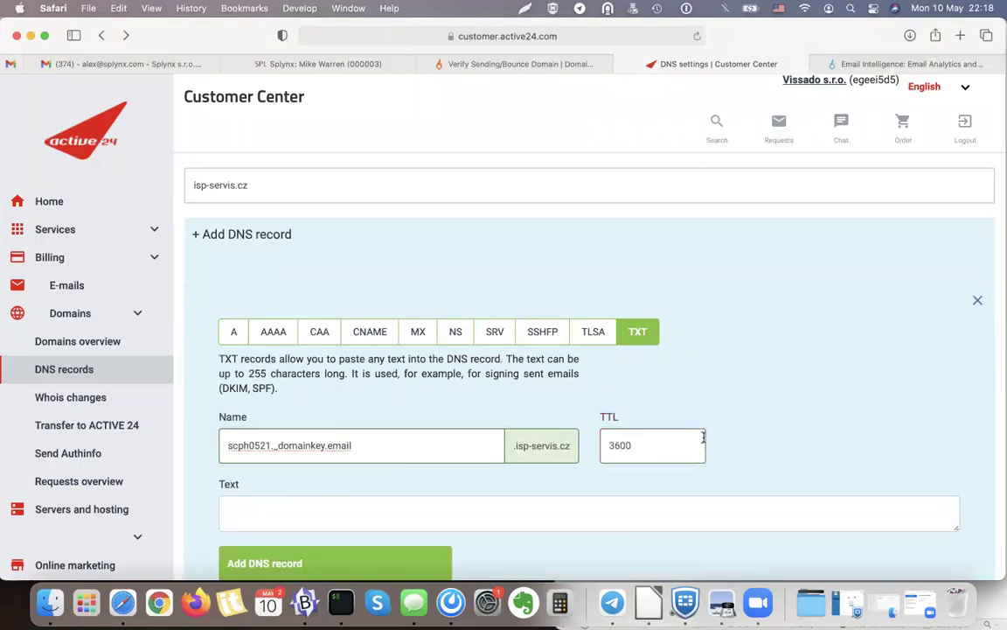
pyautogui.scroll(-2, 704, 441)
# Paste SparkPost's DKIM value as the record text and save the TXT record.
pyautogui.click(567, 70)
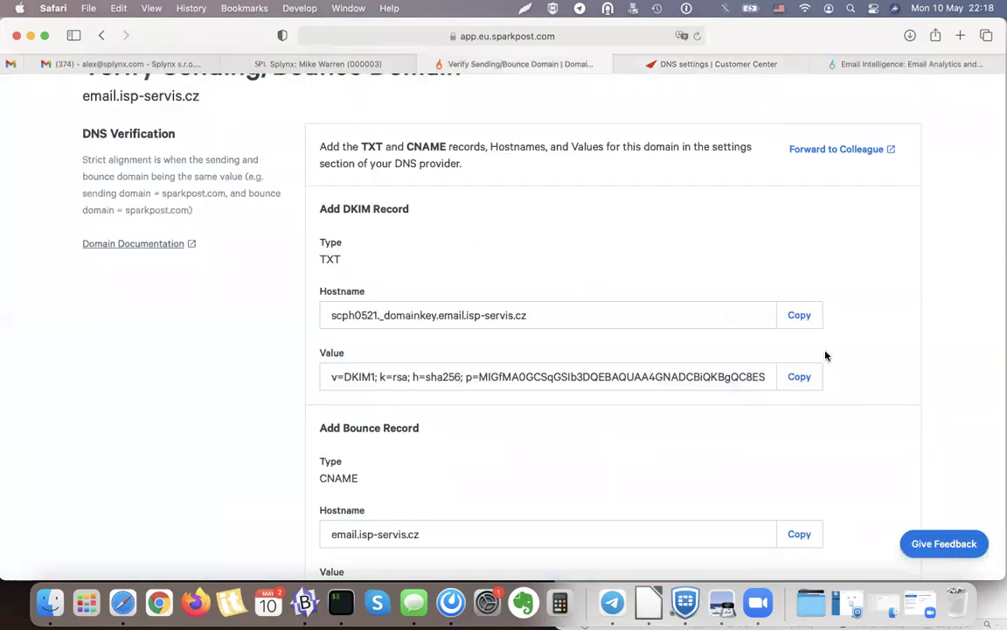
pyautogui.click(800, 376)
pyautogui.click(760, 66)
pyautogui.click(295, 416)
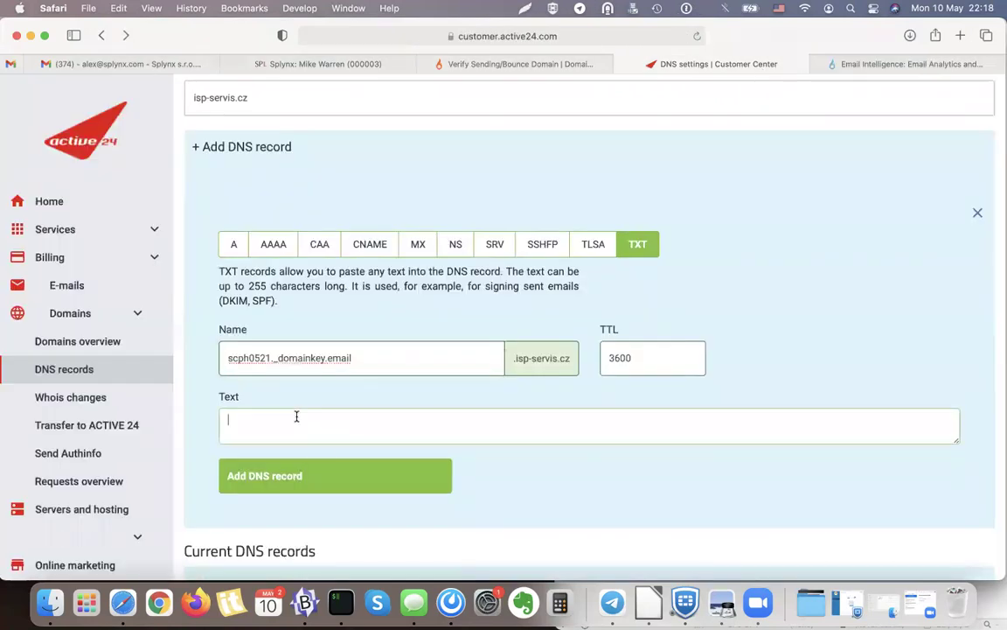
pyautogui.press('cmd+v')
pyautogui.click(295, 475)
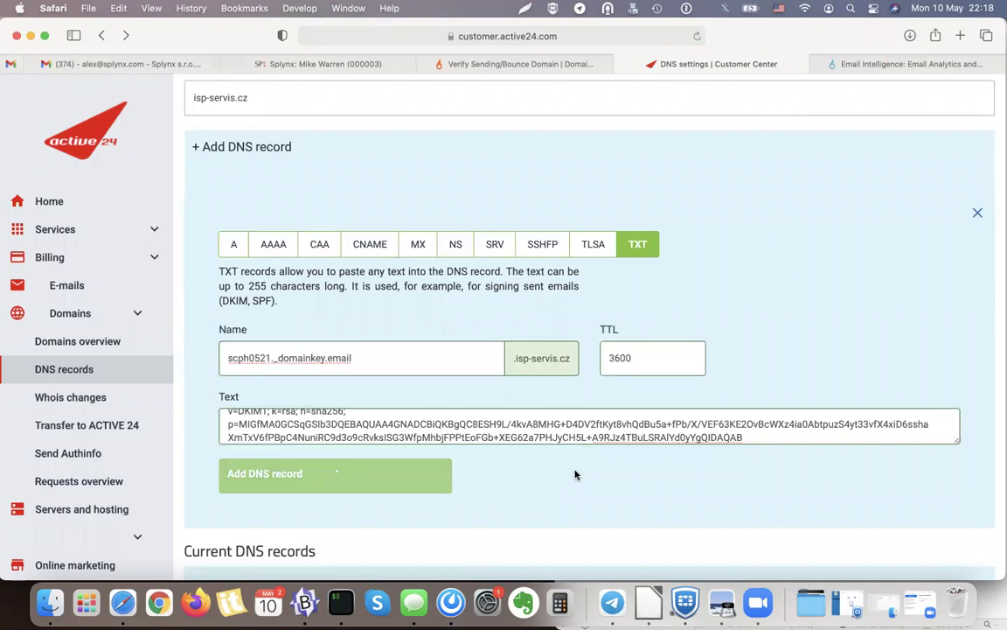
pyautogui.scroll(-4, 716, 280)
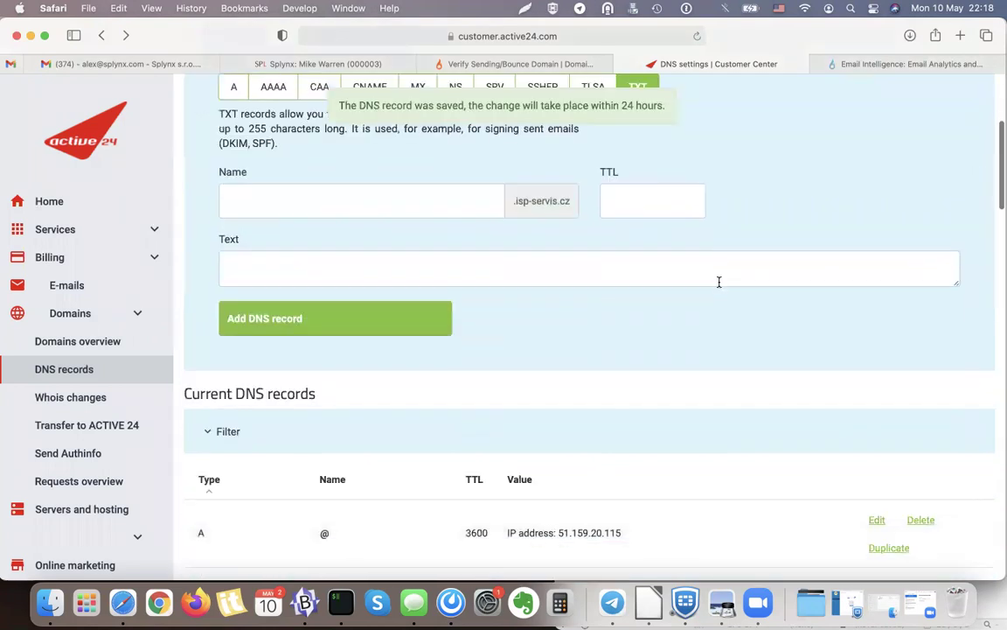
pyautogui.scroll(3, 717, 281)
pyautogui.click(581, 68)
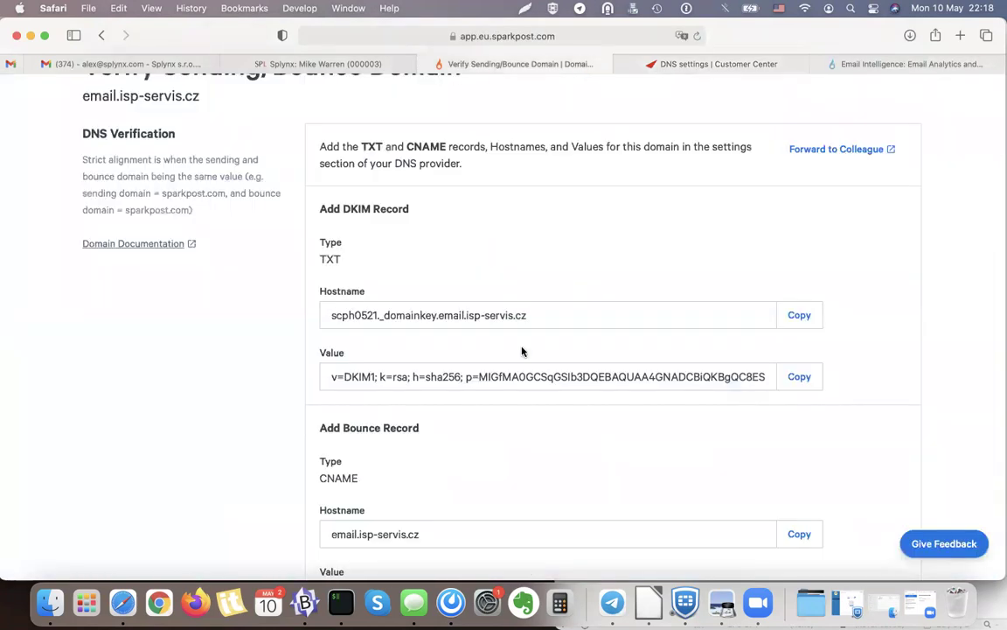
# Start a CNAME record named email with TTL 3600 from SparkPost's bounce hostname.
pyautogui.scroll(-3, 495, 432)
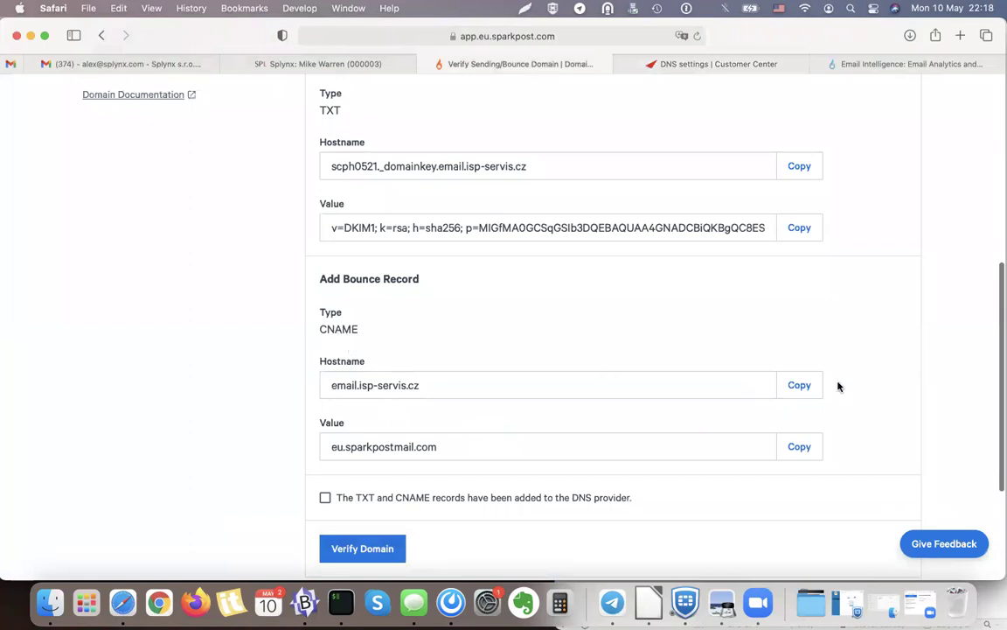
pyautogui.click(800, 384)
pyautogui.click(715, 65)
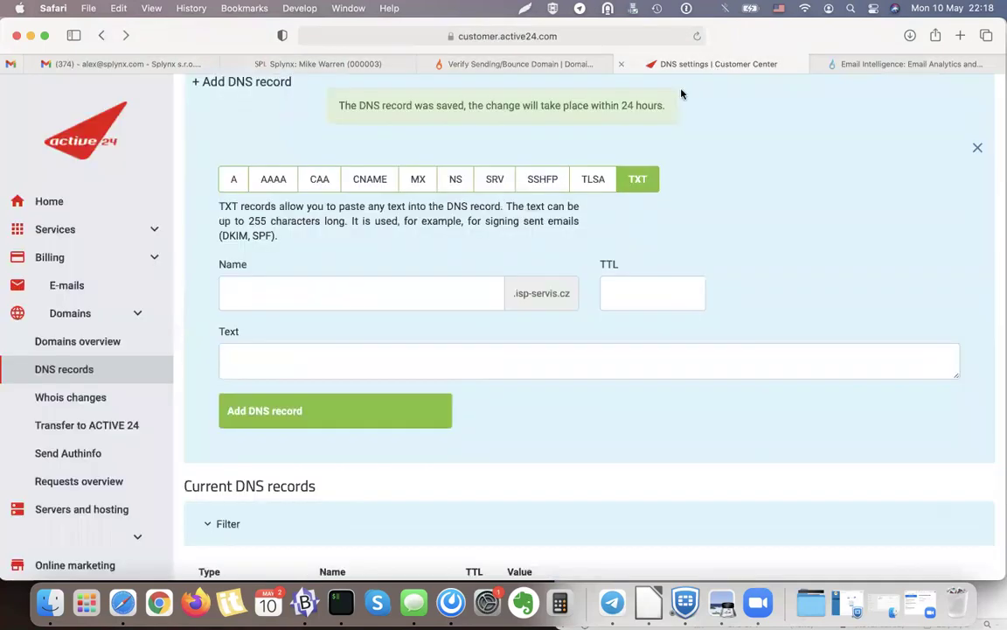
pyautogui.click(365, 179)
pyautogui.click(382, 294)
pyautogui.press('super+v')
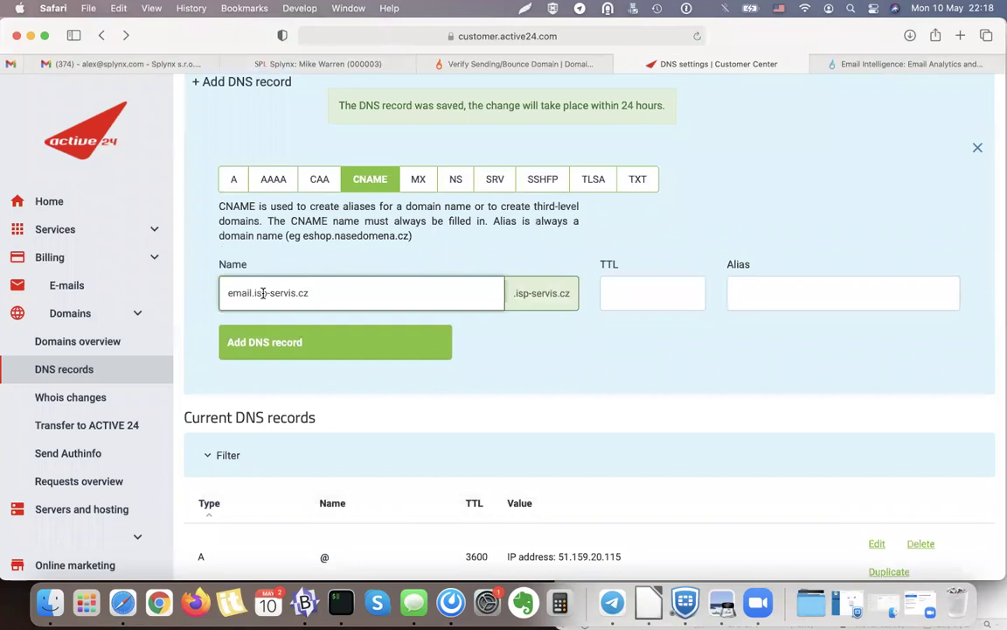
pyautogui.moveTo(253, 293); pyautogui.dragTo(452, 315)
pyautogui.press('BackSpace')
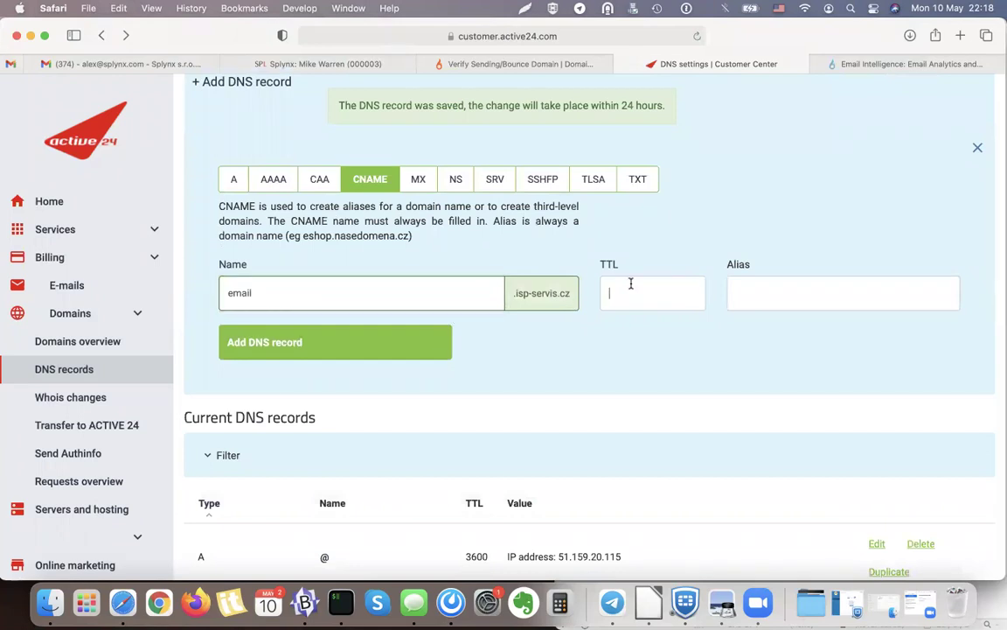
pyautogui.click(630, 292)
pyautogui.write('3600')
# Set the alias to eu.sparkpostmail.com and save the CNAME record.
pyautogui.click(730, 290)
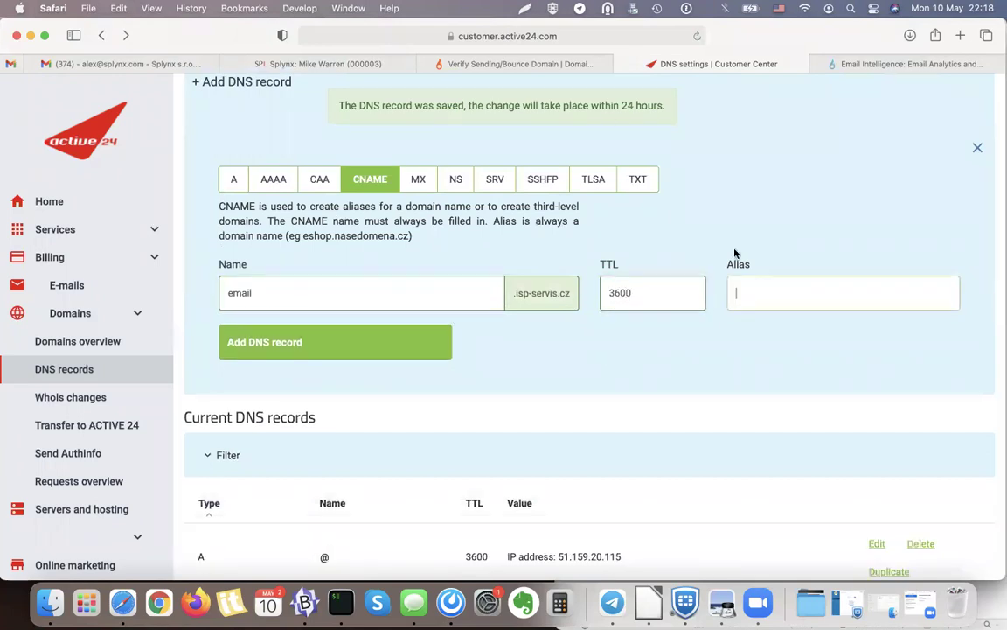
pyautogui.click(585, 63)
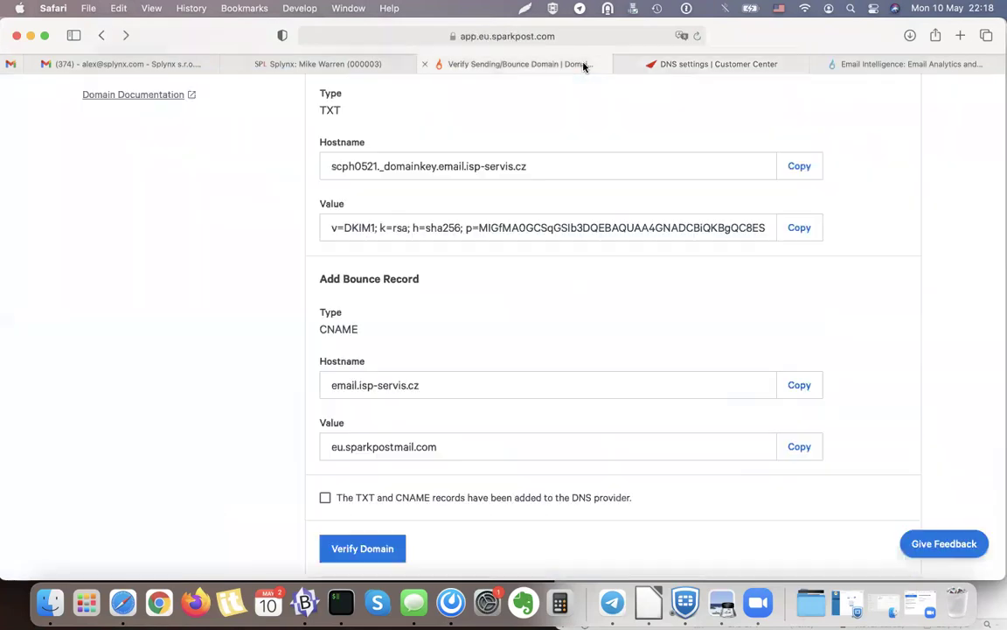
pyautogui.click(791, 452)
pyautogui.click(748, 66)
pyautogui.press('super+v')
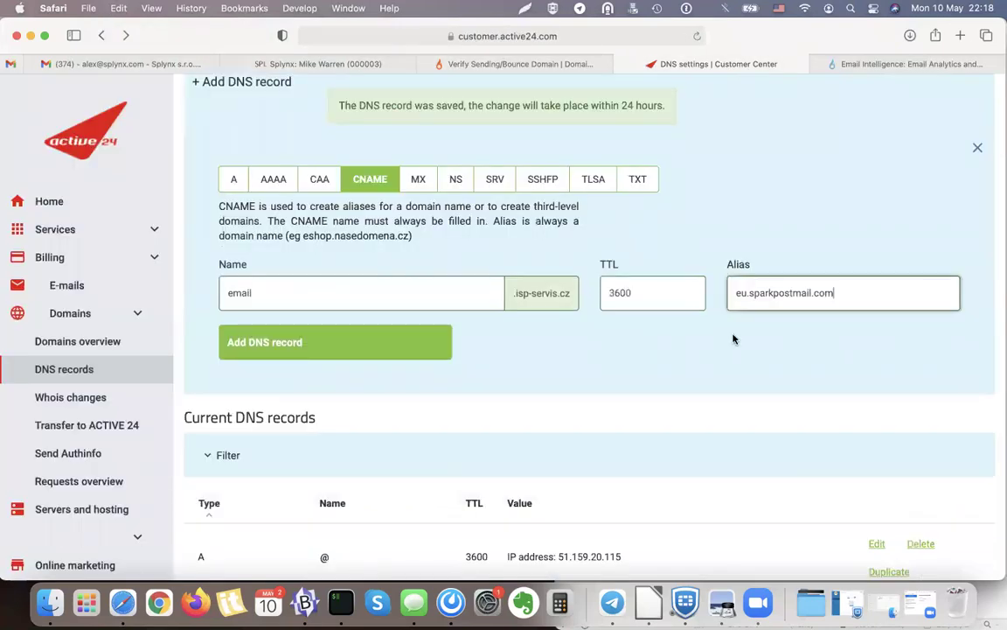
pyautogui.click(442, 341)
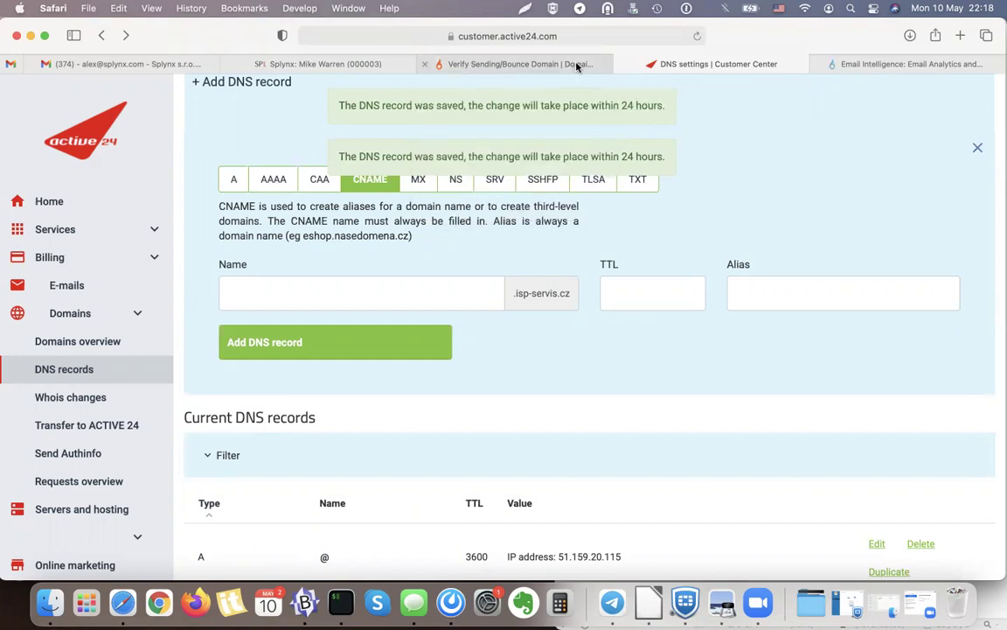
# Confirm the DNS records are added and run Verify Domain, dismissing the DKIM and CNAME errors.
pyautogui.click(577, 67)
pyautogui.scroll(-3, 357, 408)
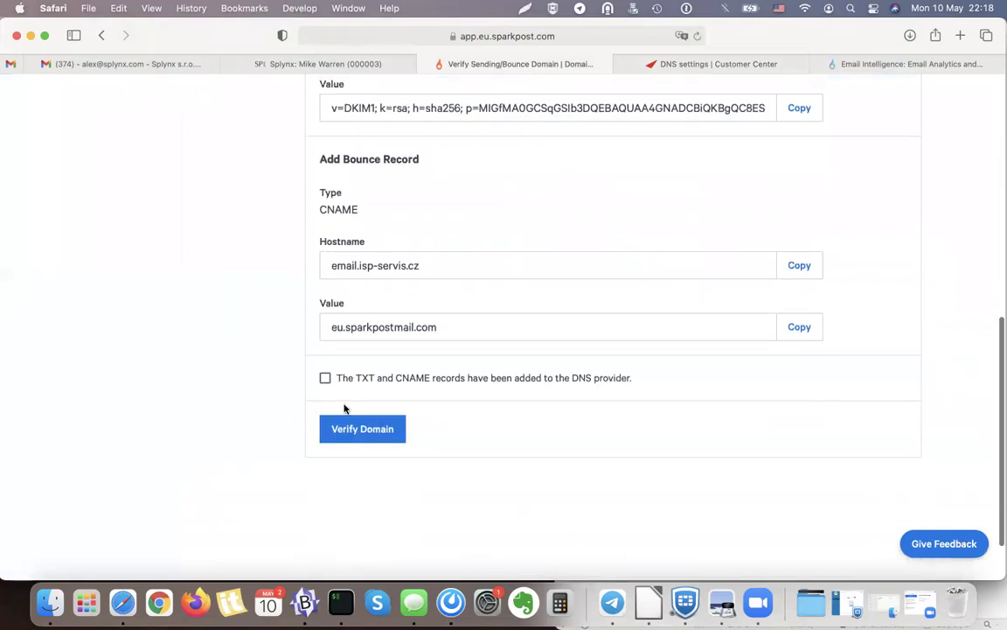
pyautogui.click(326, 378)
pyautogui.click(385, 435)
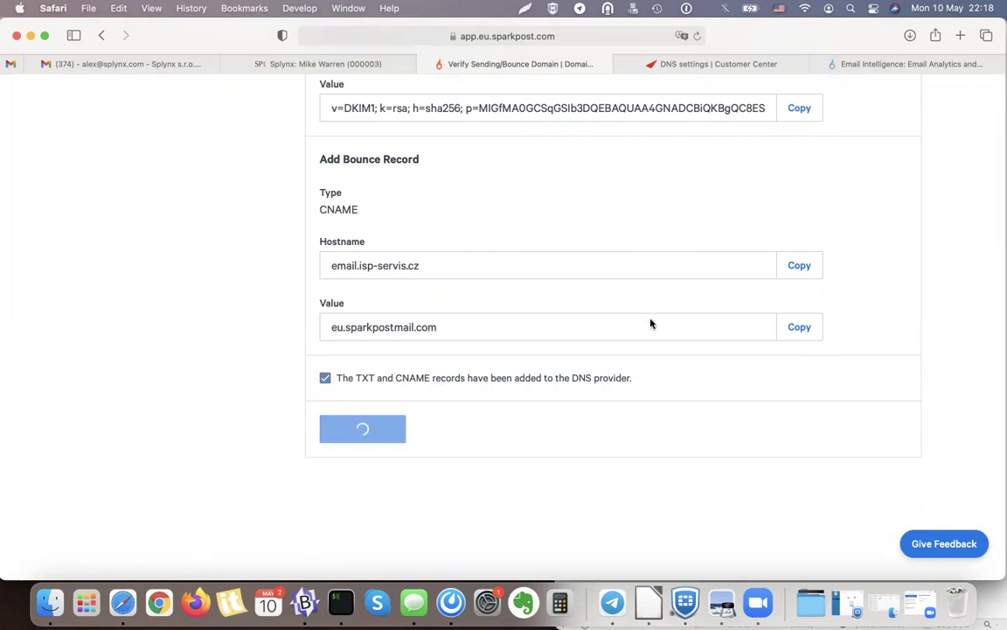
pyautogui.scroll(-1, 525, 432)
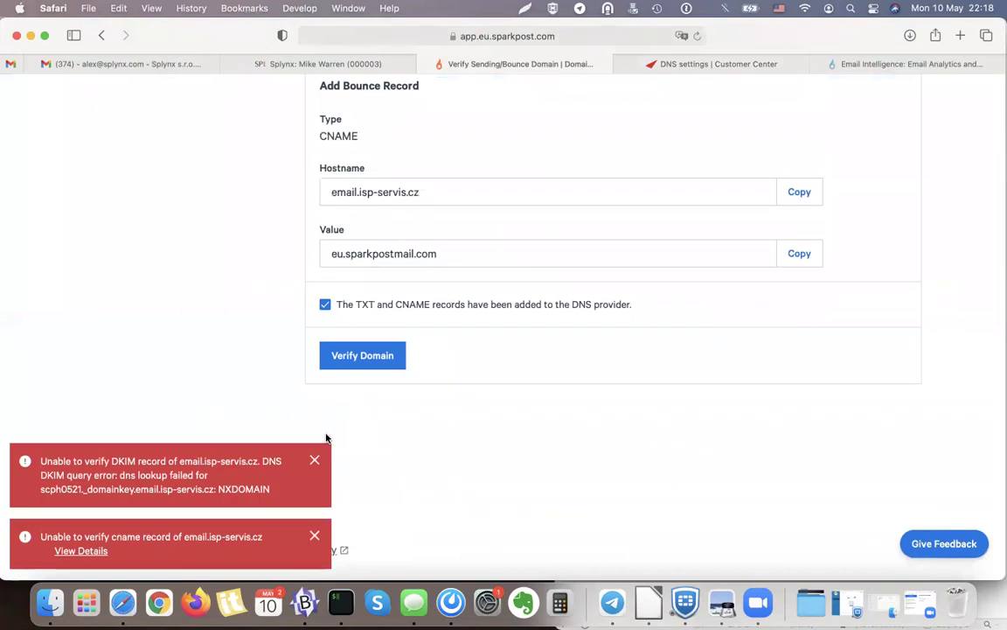
pyautogui.scroll(4, 569, 313)
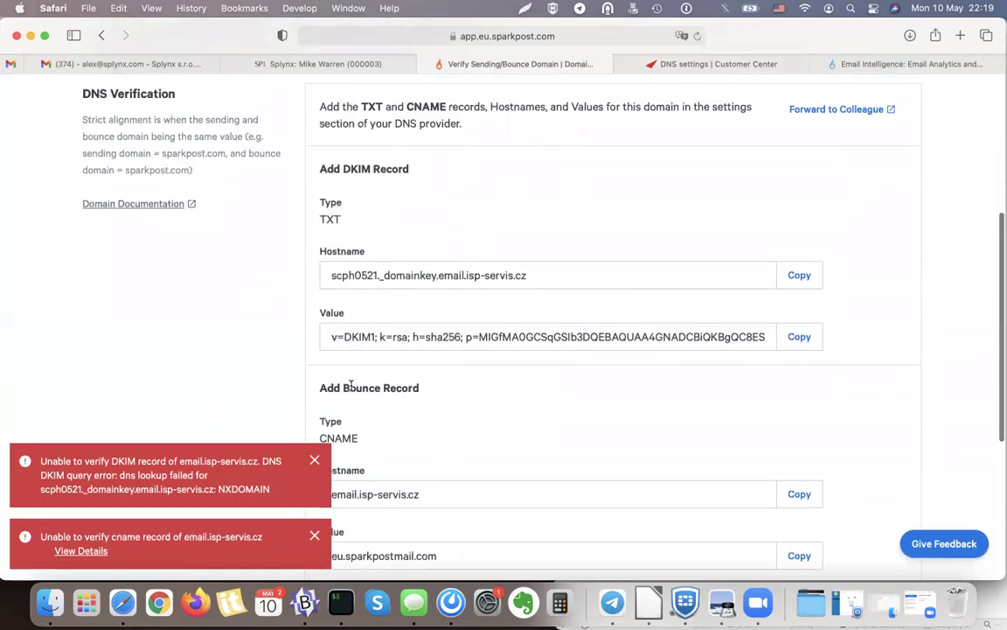
pyautogui.click(314, 461)
pyautogui.click(312, 535)
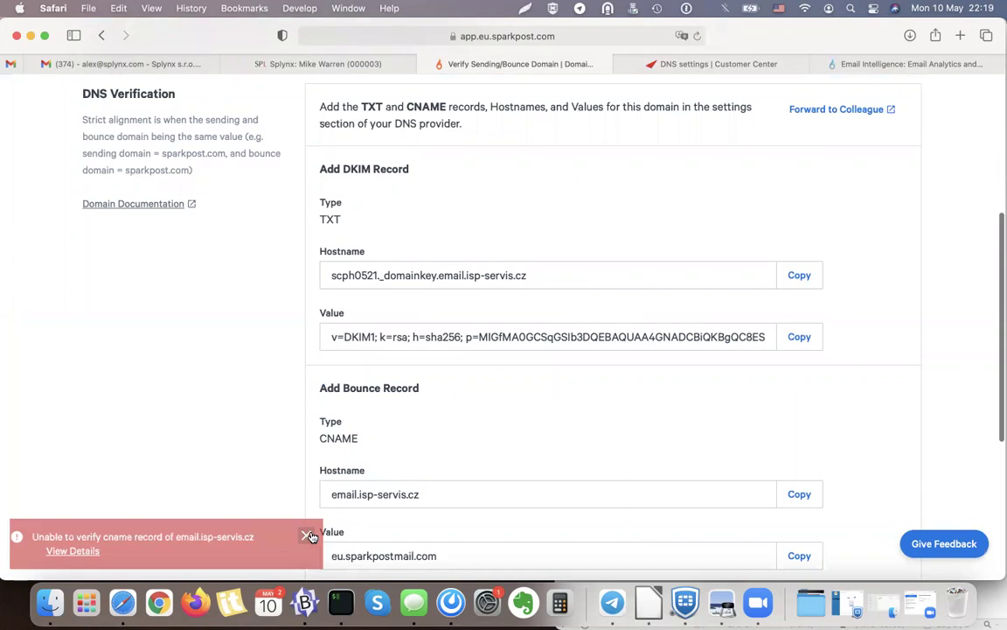
# Retry verification, confirm the bounce CNAME passes, and return to the Domains list.
pyautogui.scroll(5, 472, 432)
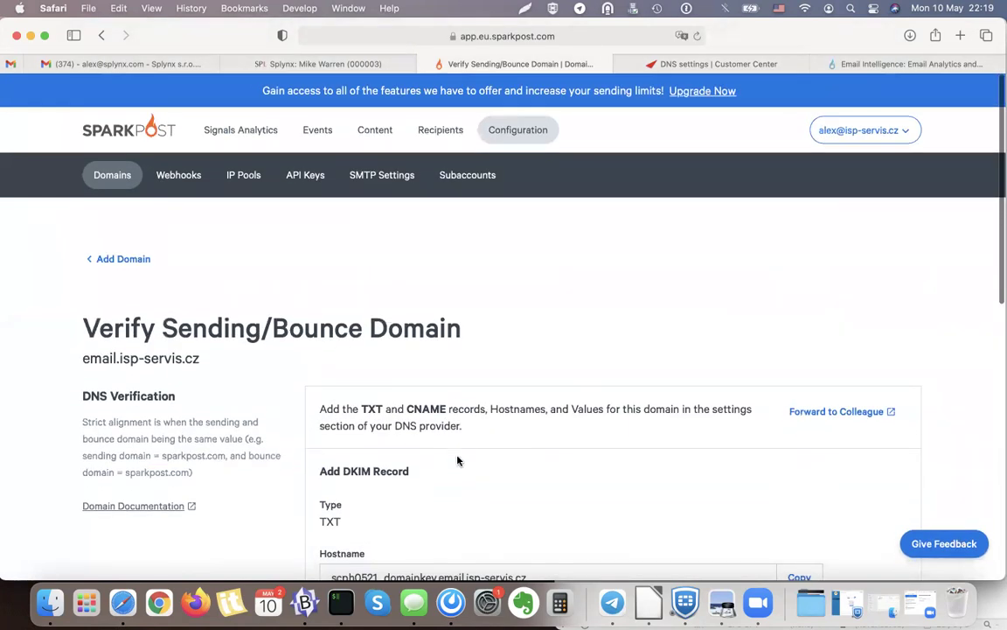
pyautogui.scroll(-3, 456, 460)
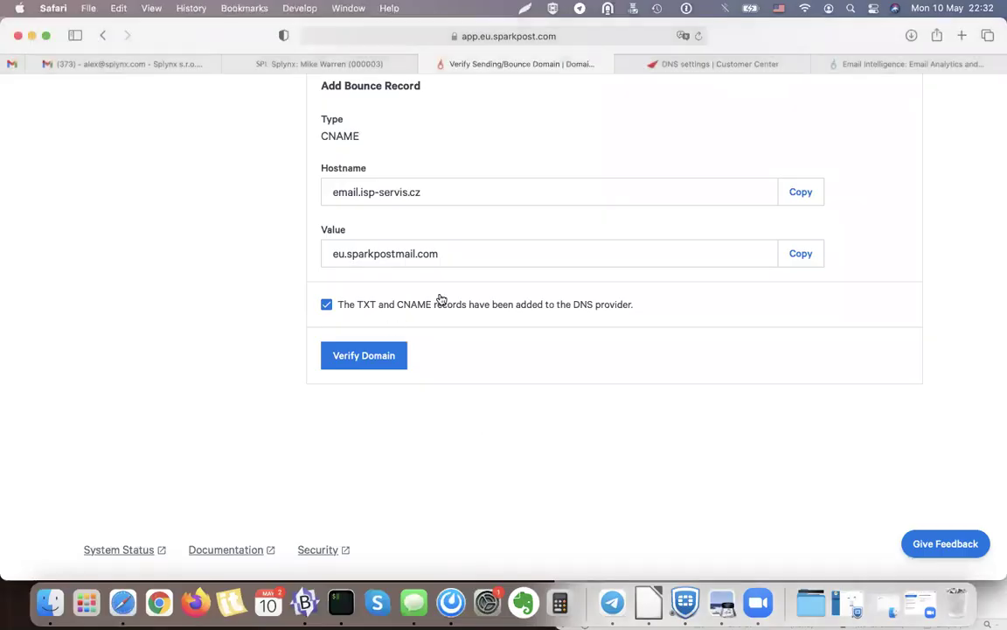
pyautogui.click(358, 354)
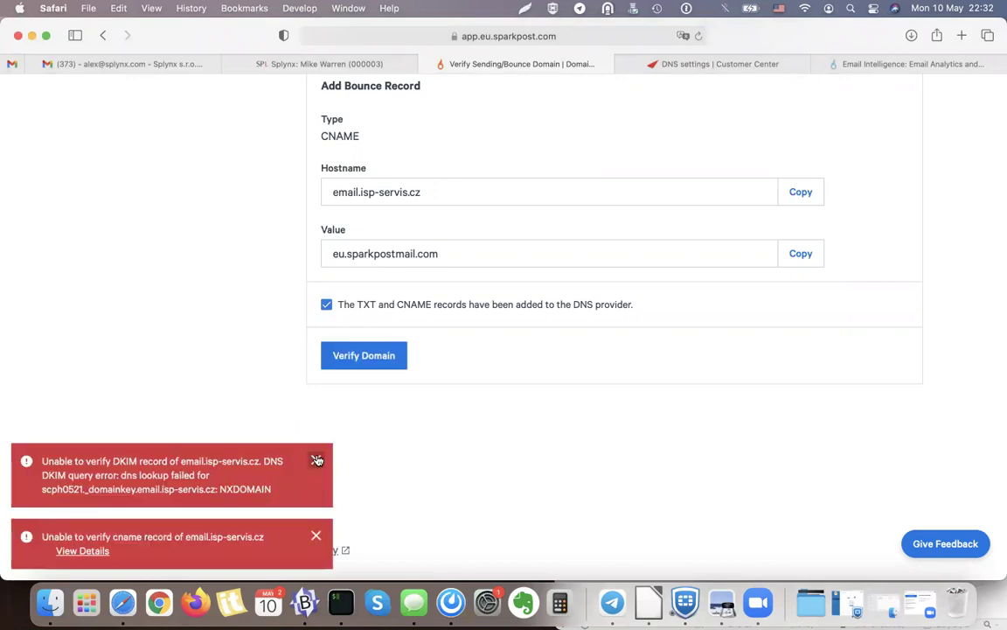
pyautogui.click(316, 407)
pyautogui.click(316, 534)
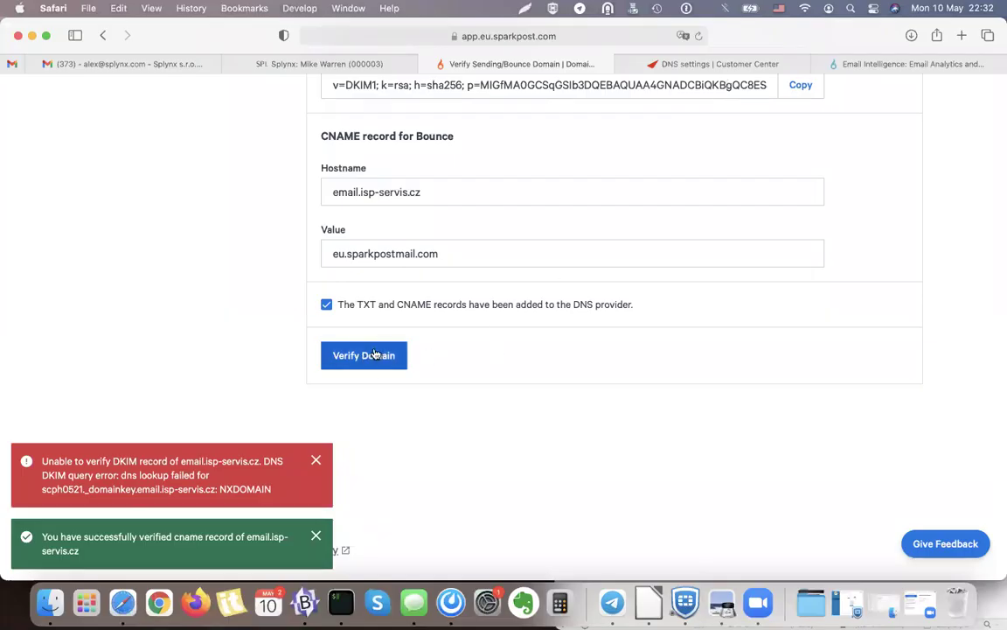
pyautogui.moveTo(174, 537); pyautogui.dragTo(205, 550)
pyautogui.click(205, 550)
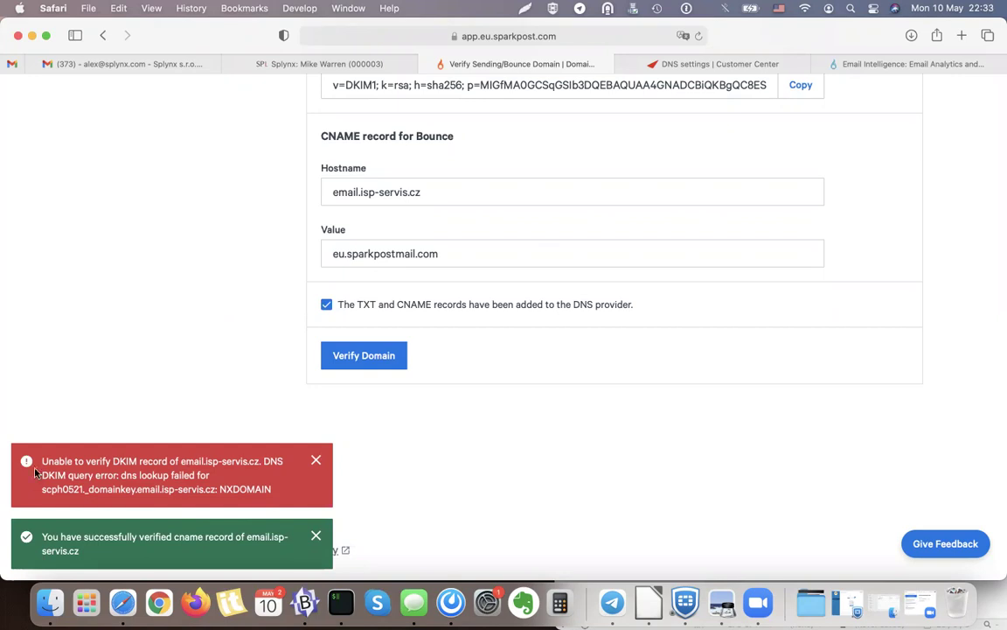
pyautogui.scroll(10, 447, 472)
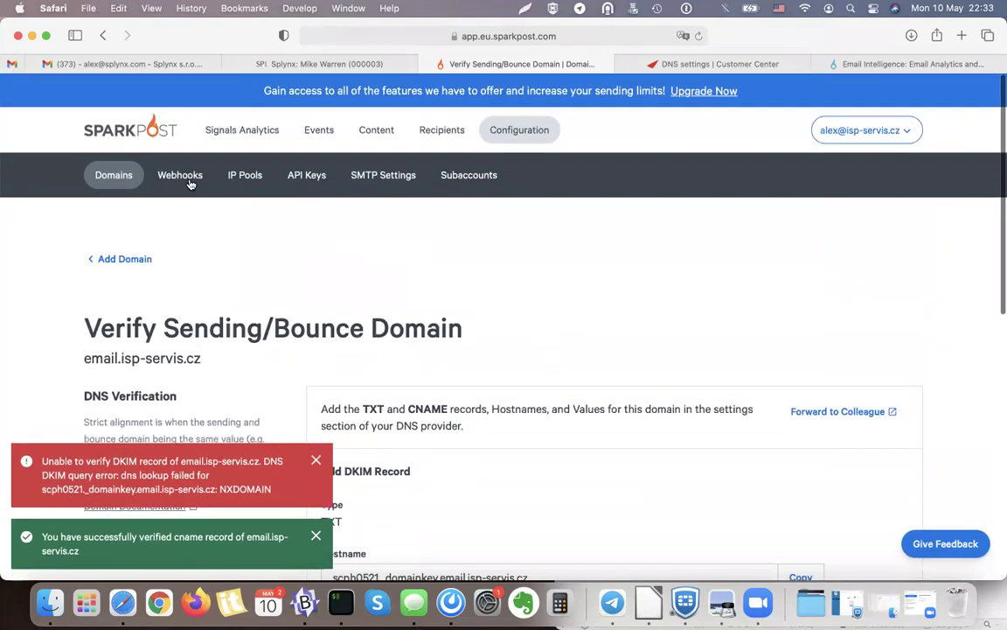
pyautogui.click(121, 174)
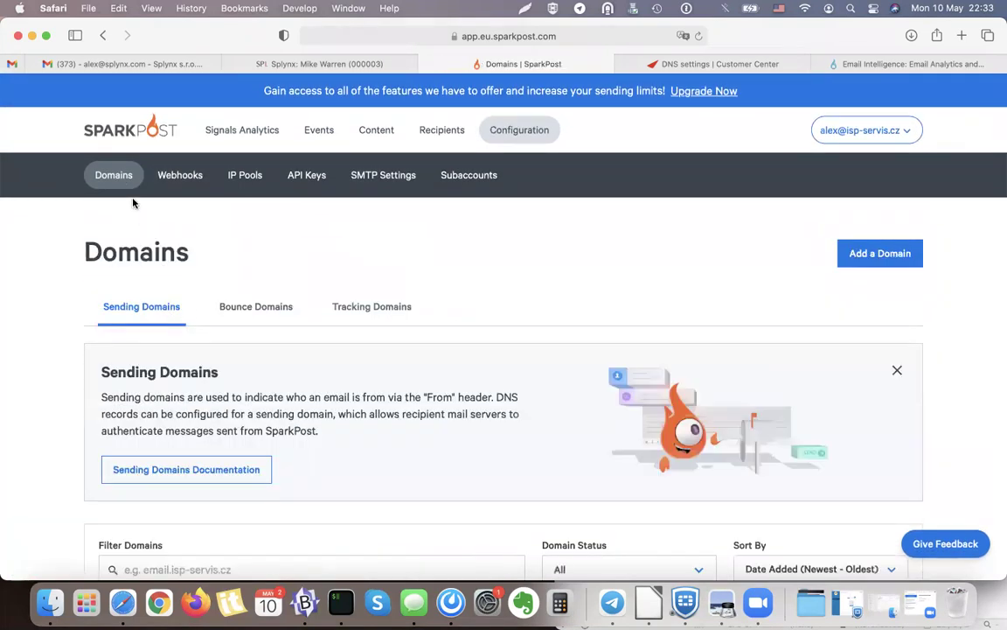
pyautogui.scroll(-5, 357, 301)
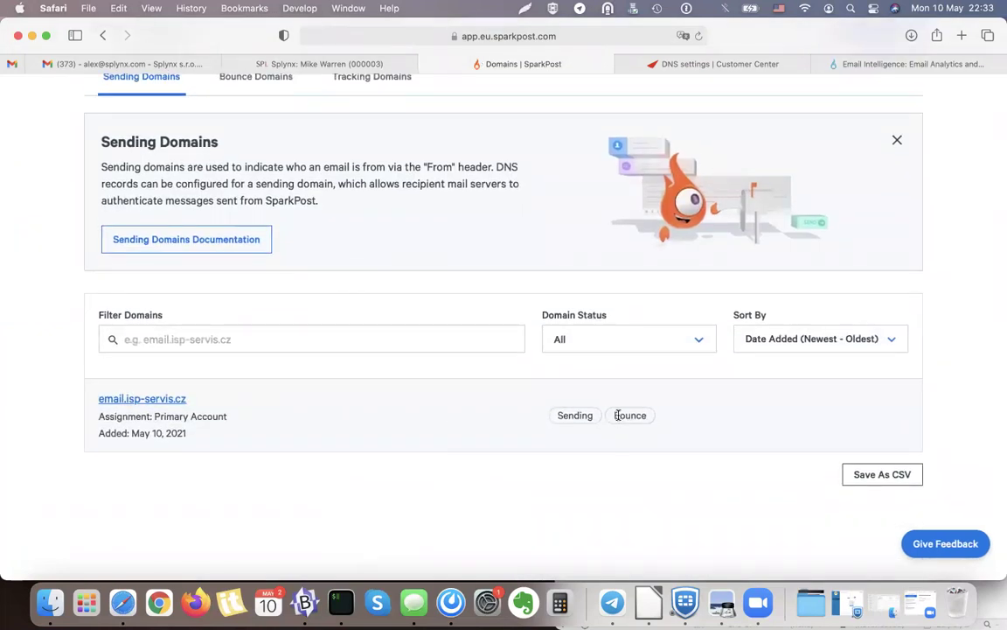
# Open email.isp-servis.cz, confirm the DKIM TXT record is added, and verify it.
pyautogui.click(150, 402)
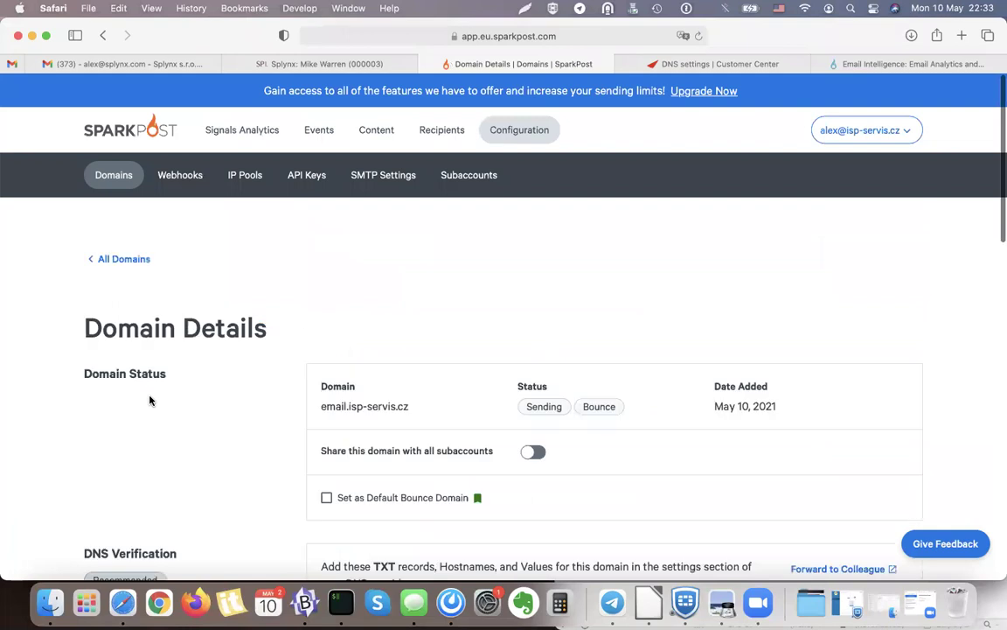
pyautogui.scroll(-3, 366, 373)
pyautogui.scroll(-5, 366, 373)
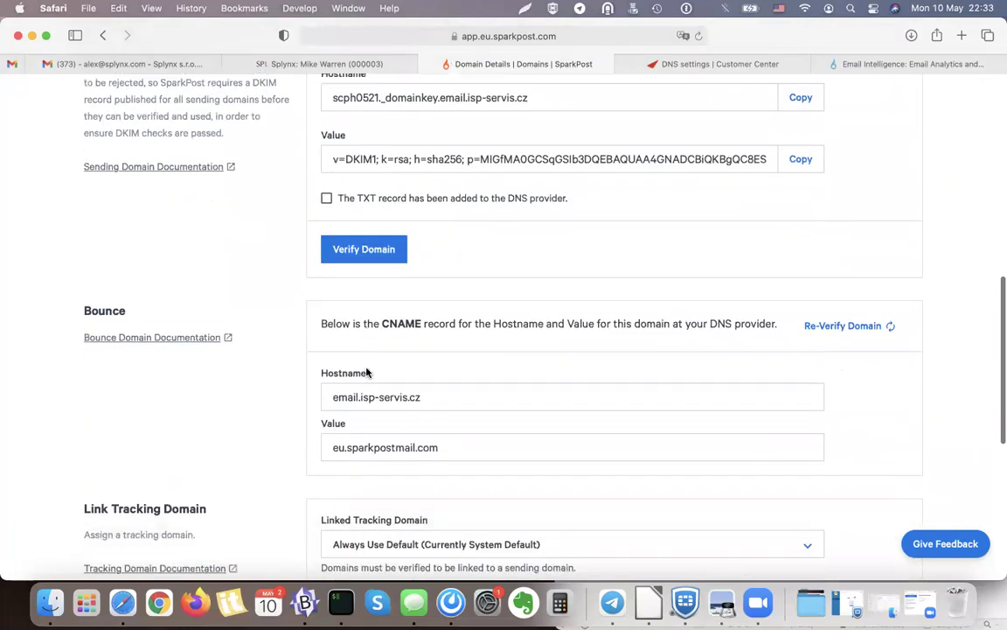
pyautogui.scroll(3, 366, 372)
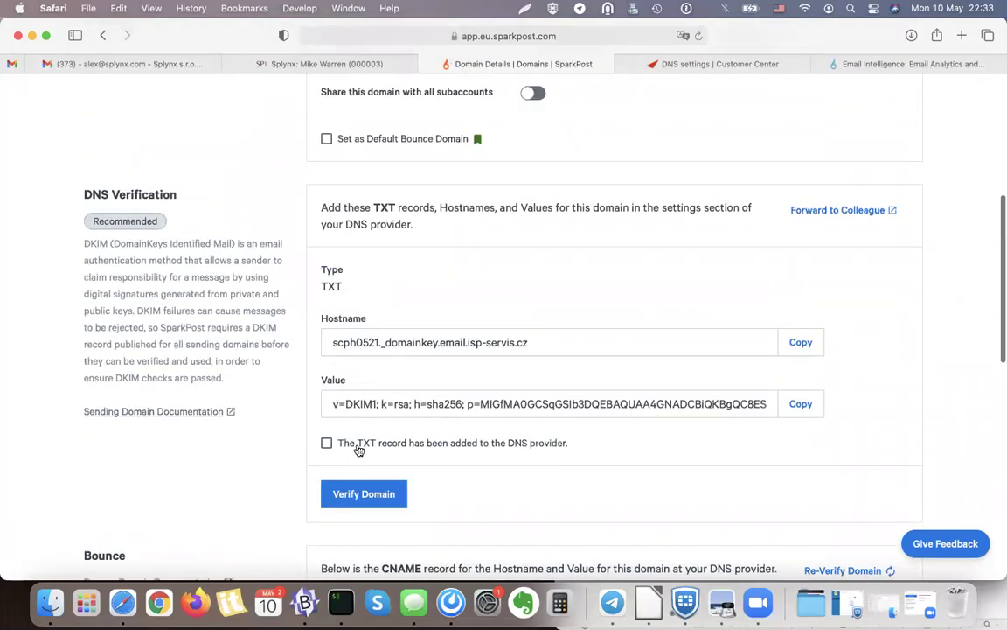
pyautogui.click(326, 442)
pyautogui.click(350, 492)
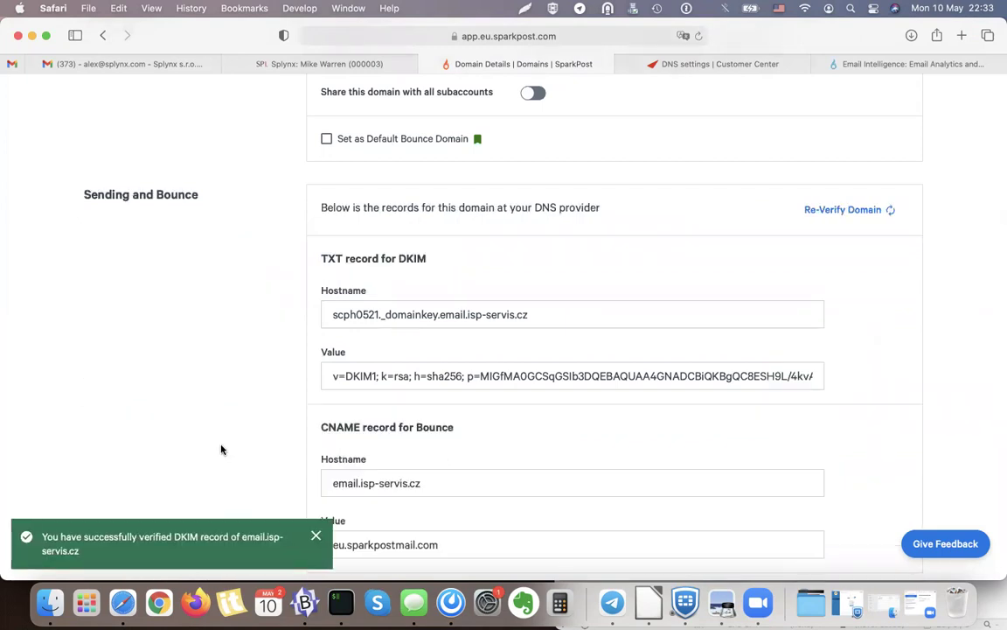
pyautogui.scroll(5, 256, 358)
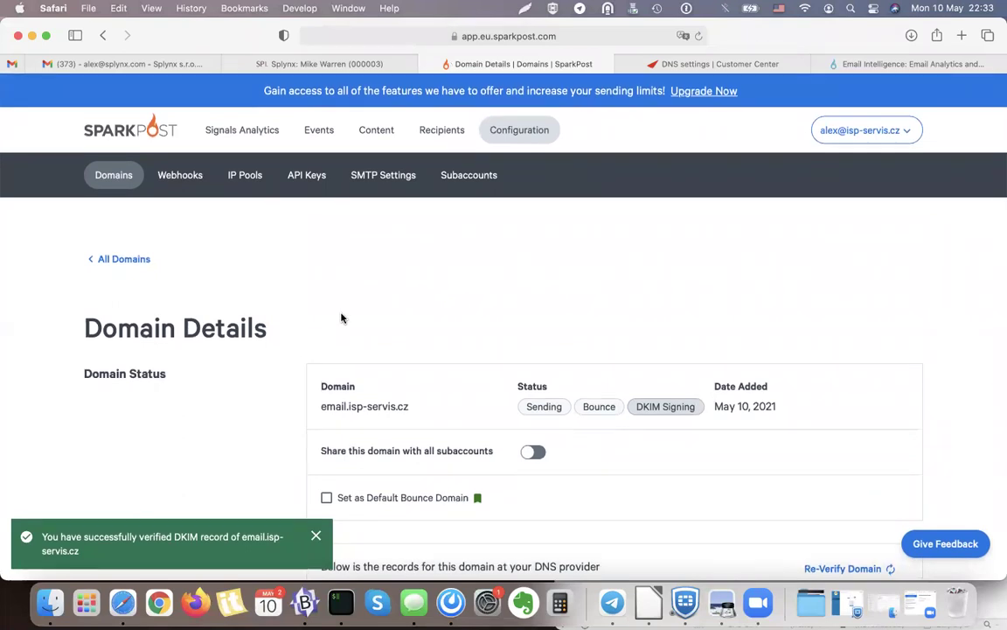
# Go to API Keys and review the explanation of keys for API and SMTP use.
pyautogui.click(294, 179)
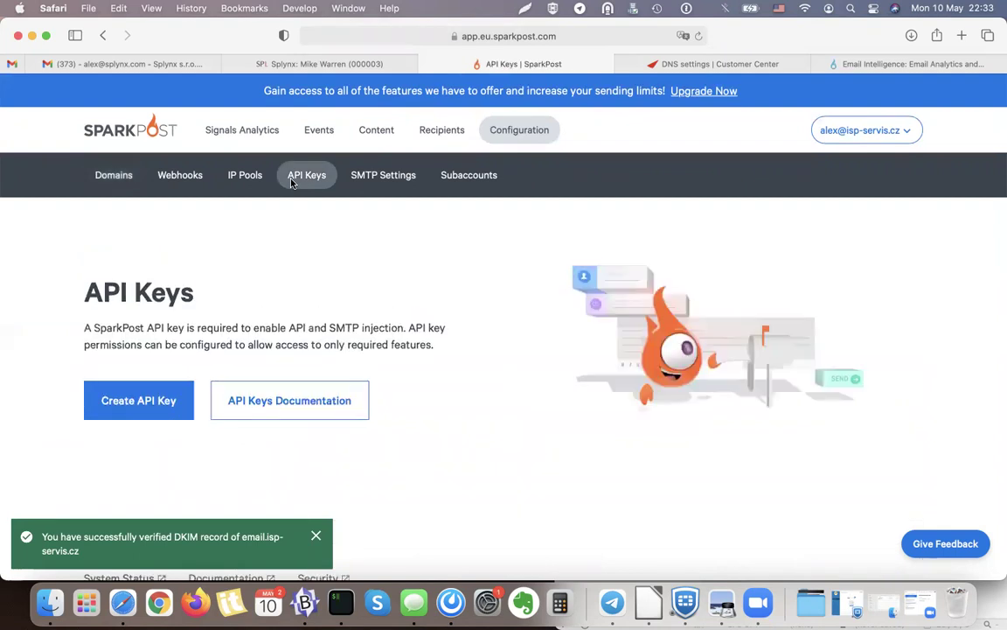
pyautogui.scroll(-1, 333, 317)
pyautogui.scroll(1, 289, 323)
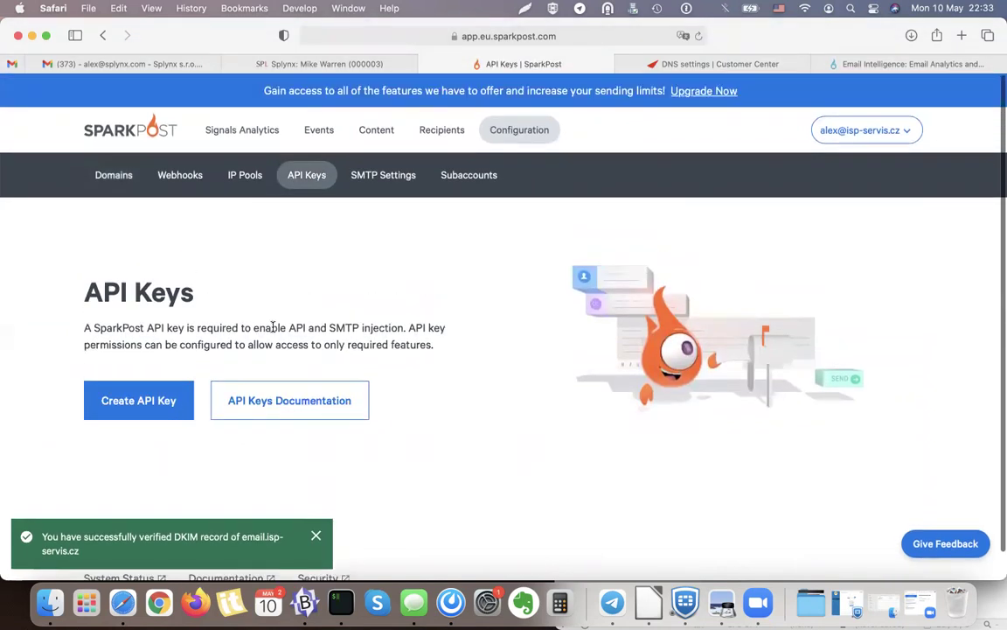
pyautogui.moveTo(86, 333); pyautogui.dragTo(199, 331)
pyautogui.click(241, 330)
pyautogui.doubleClick(297, 330)
pyautogui.doubleClick(344, 331)
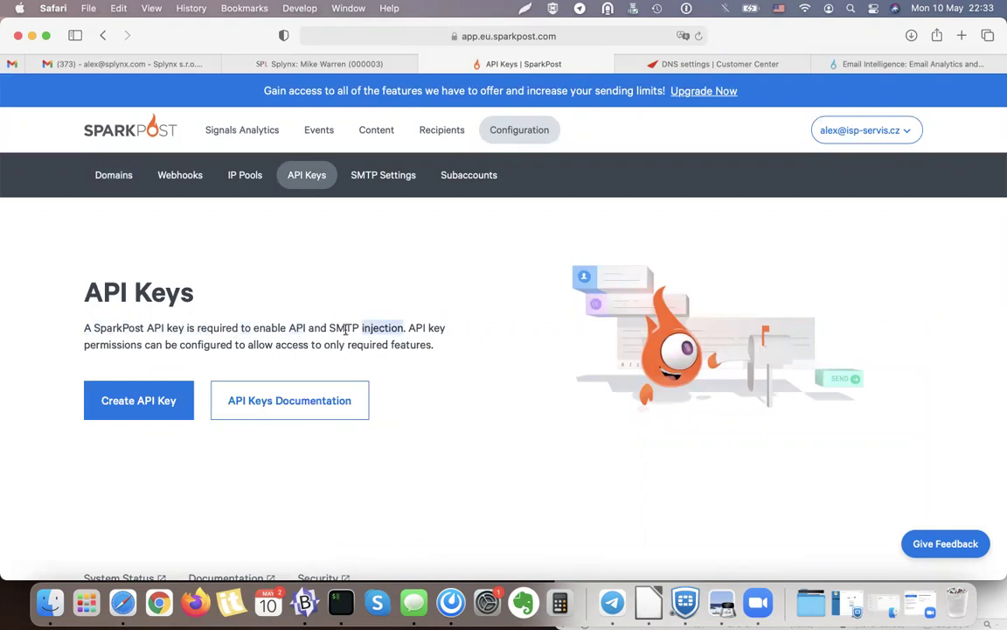
pyautogui.click(399, 339)
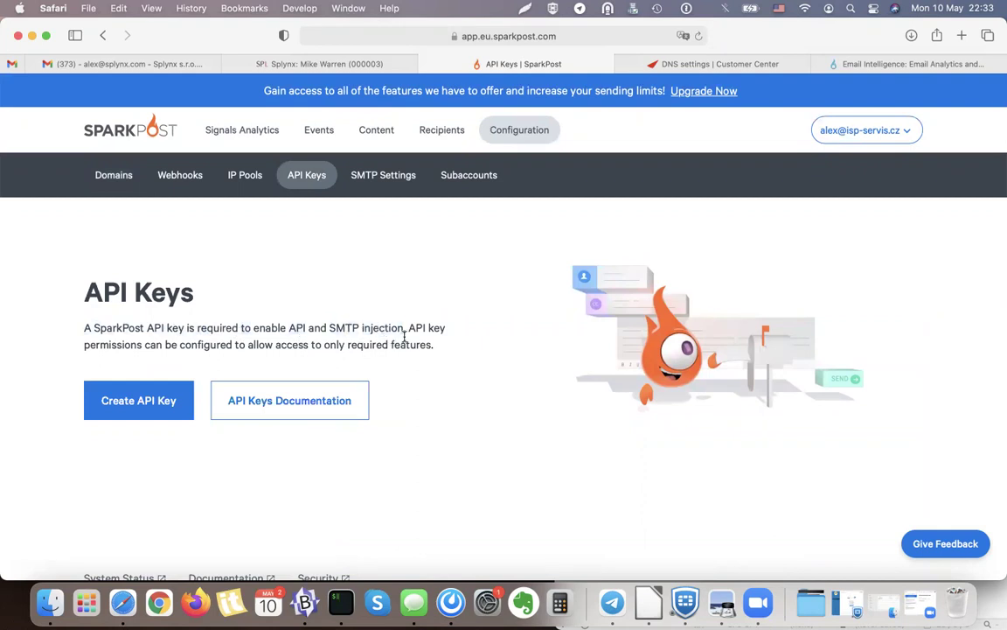
# Create an API key named Splynx with All permissions and no allowed IPs.
pyautogui.click(153, 407)
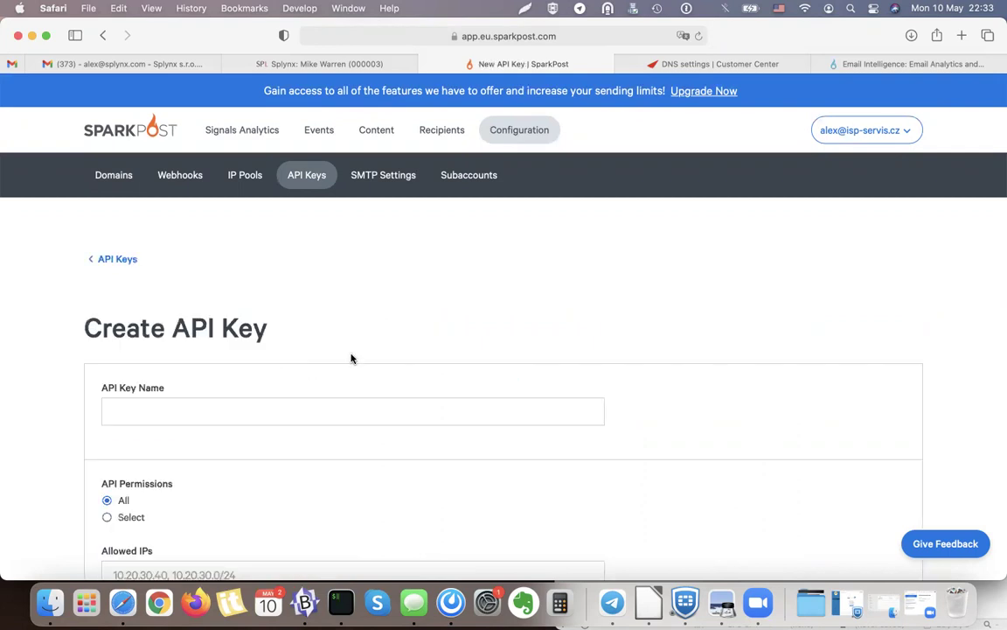
pyautogui.scroll(-3, 135, 231)
pyautogui.click(120, 284)
pyautogui.write('Splynx')
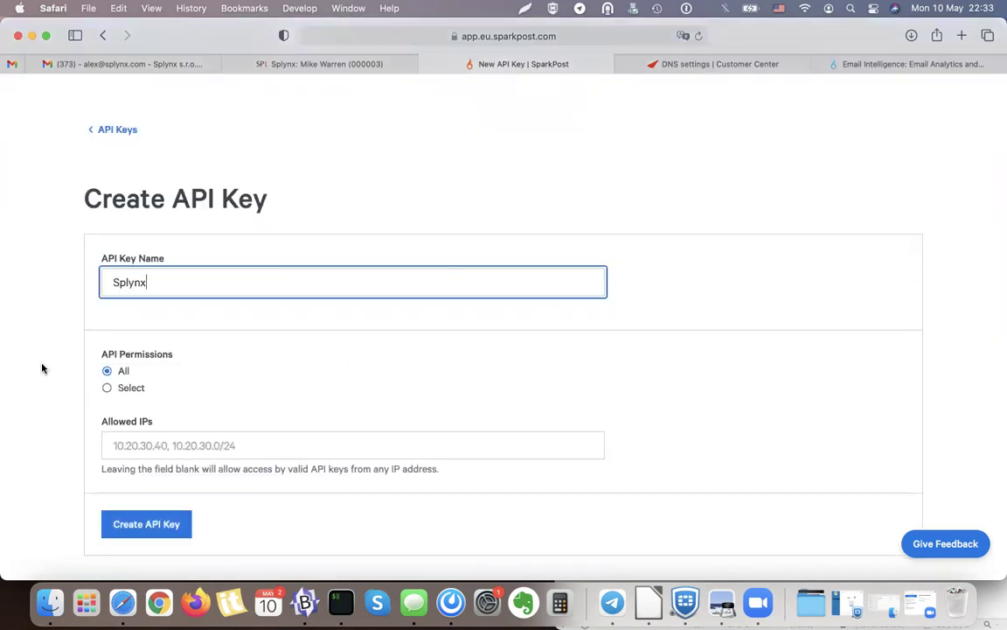
pyautogui.click(37, 328)
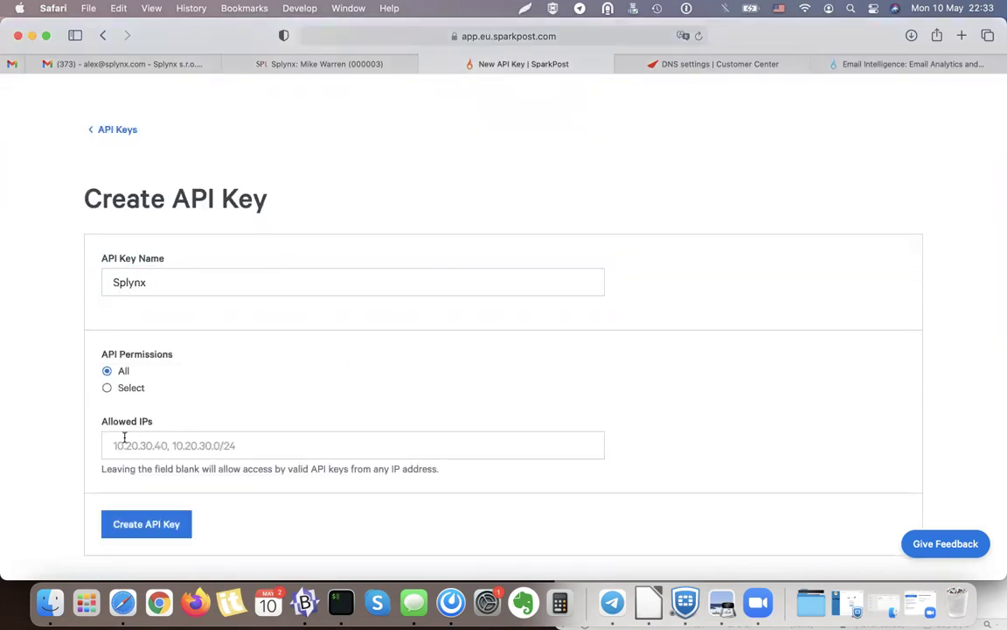
pyautogui.click(124, 437)
pyautogui.moveTo(94, 427); pyautogui.dragTo(146, 423)
pyautogui.click(175, 424)
pyautogui.click(229, 422)
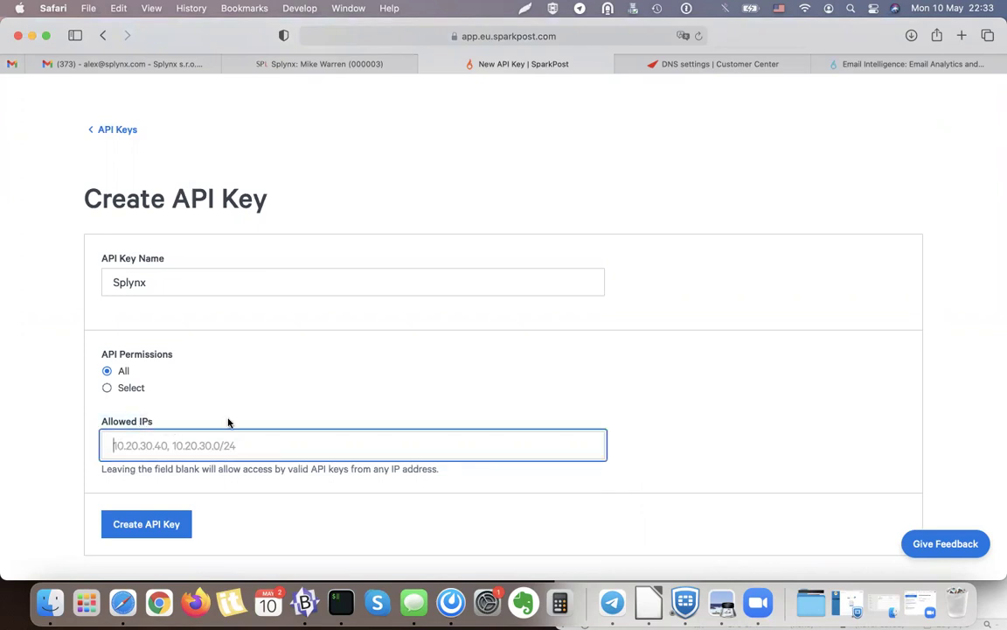
pyautogui.scroll(-2, 210, 450)
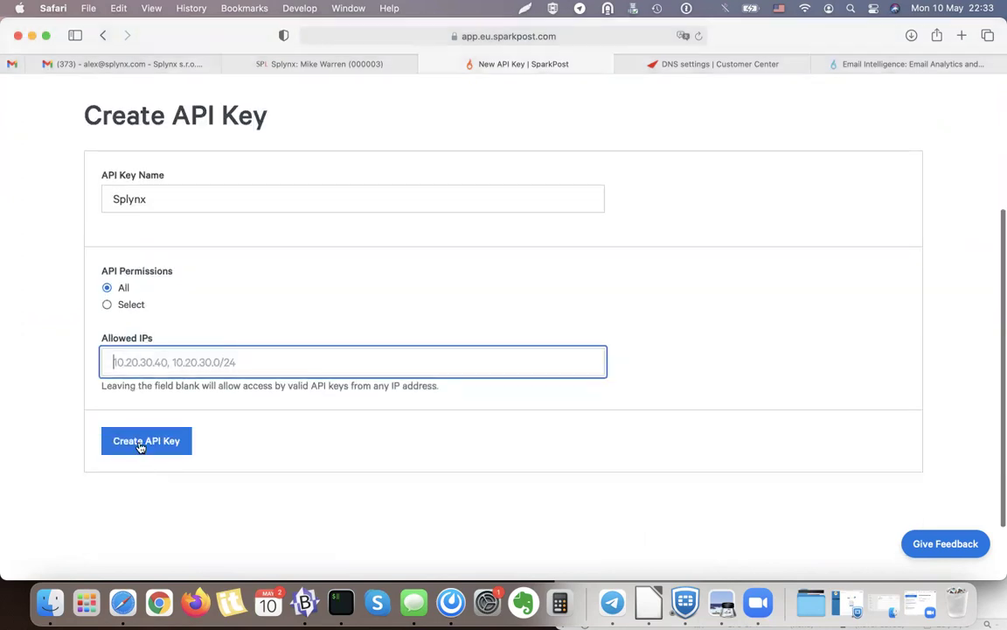
pyautogui.click(140, 442)
# Copy the new Splynx API key value to the clipboard.
pyautogui.scroll(-2, 394, 337)
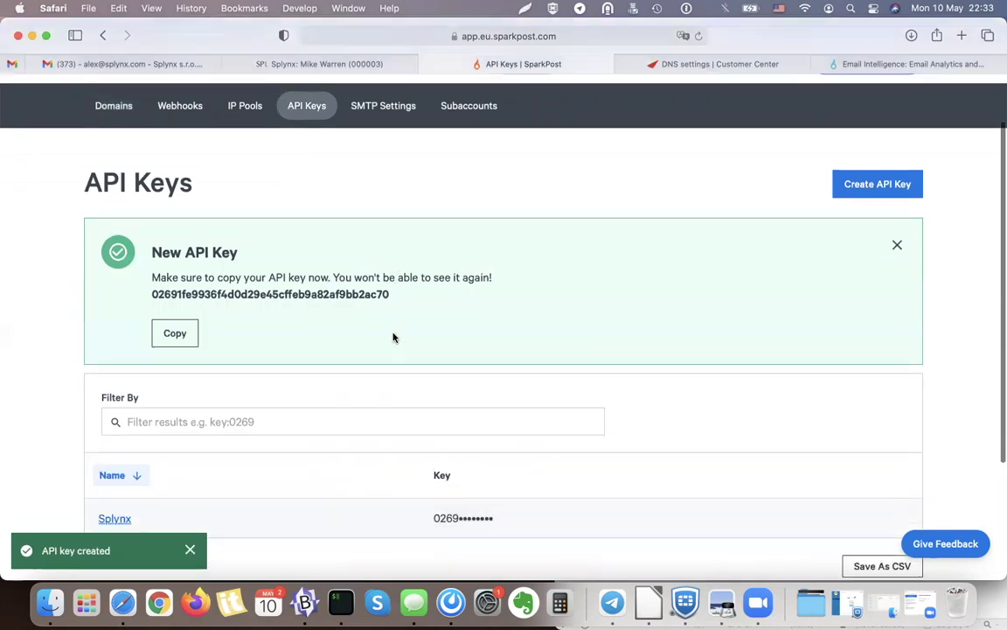
pyautogui.click(180, 338)
pyautogui.click(186, 331)
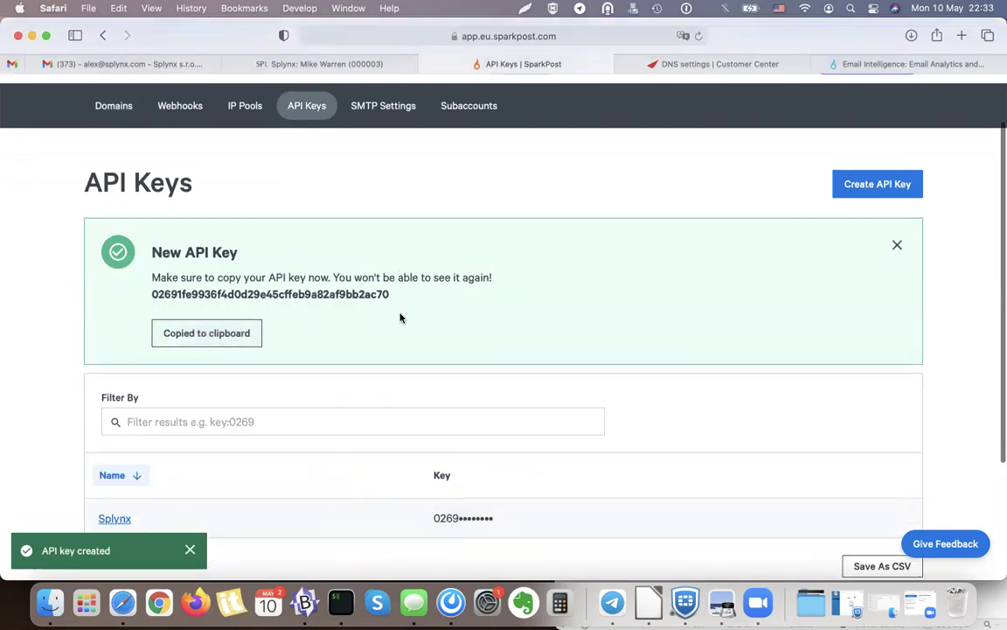
pyautogui.scroll(-1, 373, 367)
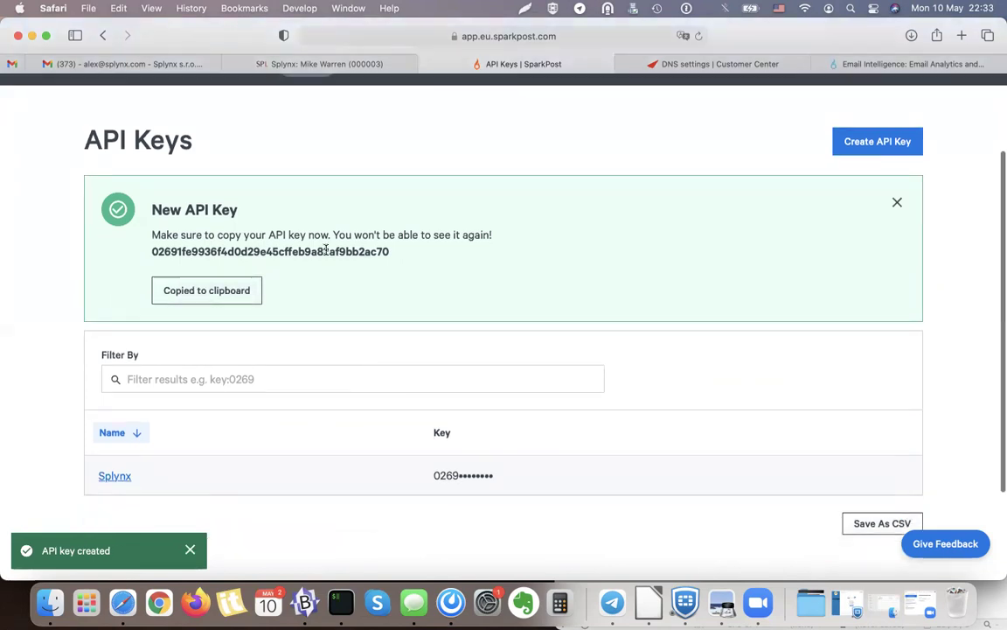
pyautogui.moveTo(356, 70)
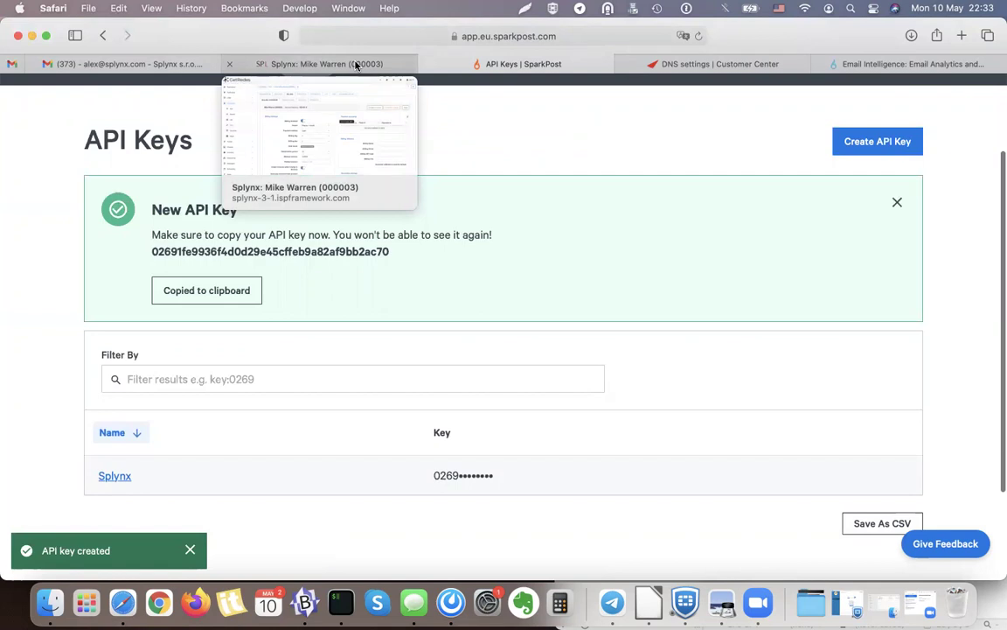
# Open Splynx's Config > Main > Email settings, discarding the unsaved customer page.
pyautogui.click(342, 66)
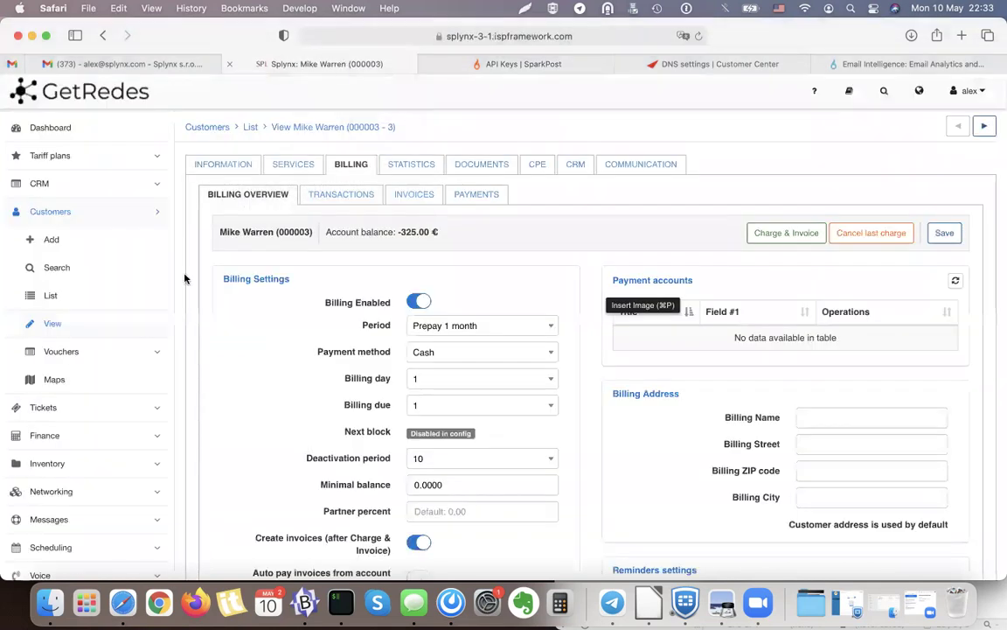
pyautogui.scroll(-2, 103, 210)
pyautogui.click(105, 128)
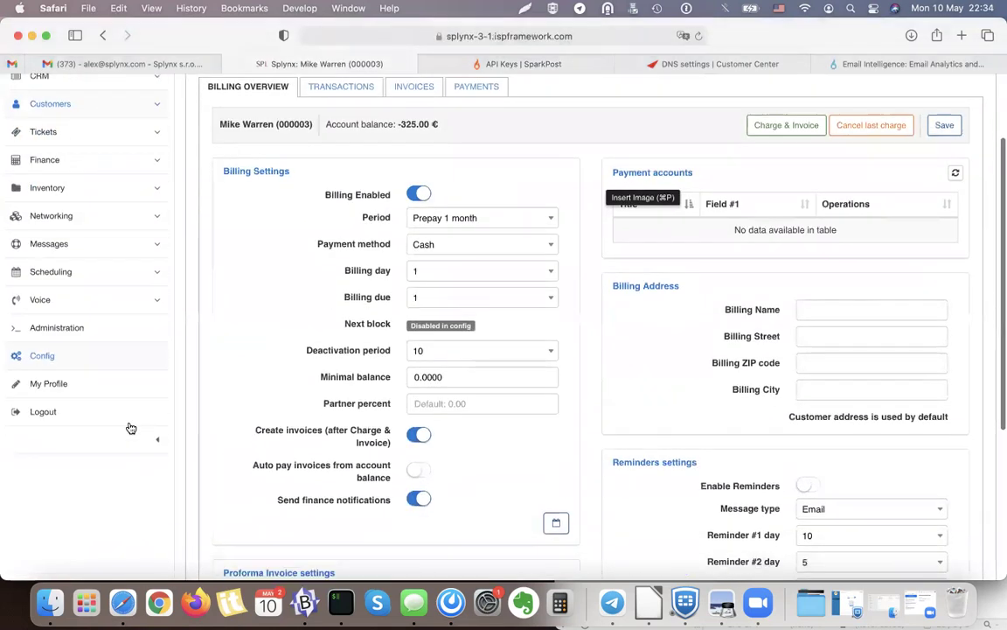
pyautogui.scroll(1, 96, 428)
pyautogui.click(68, 396)
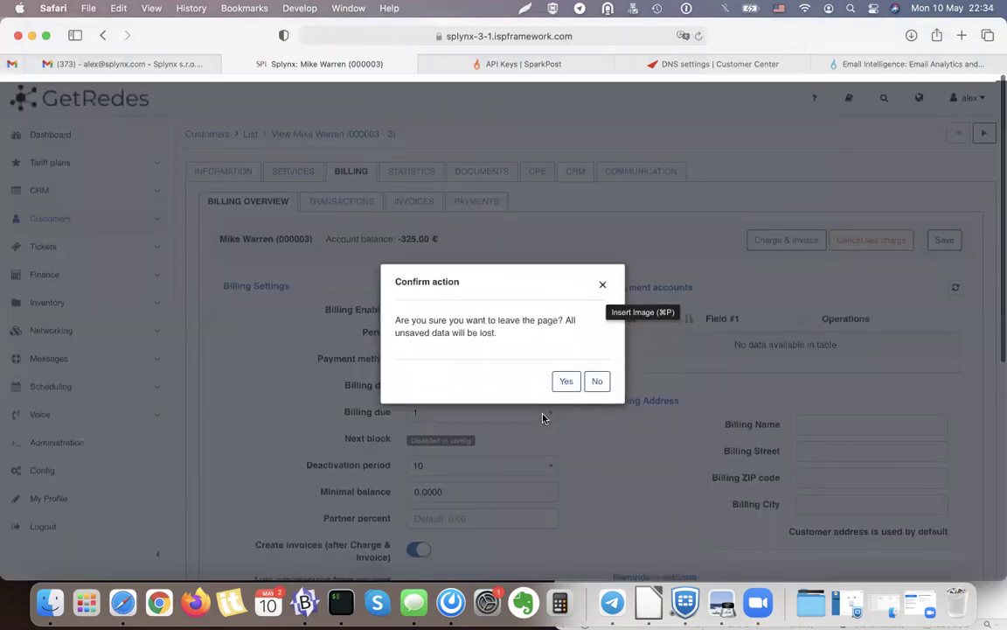
pyautogui.click(564, 379)
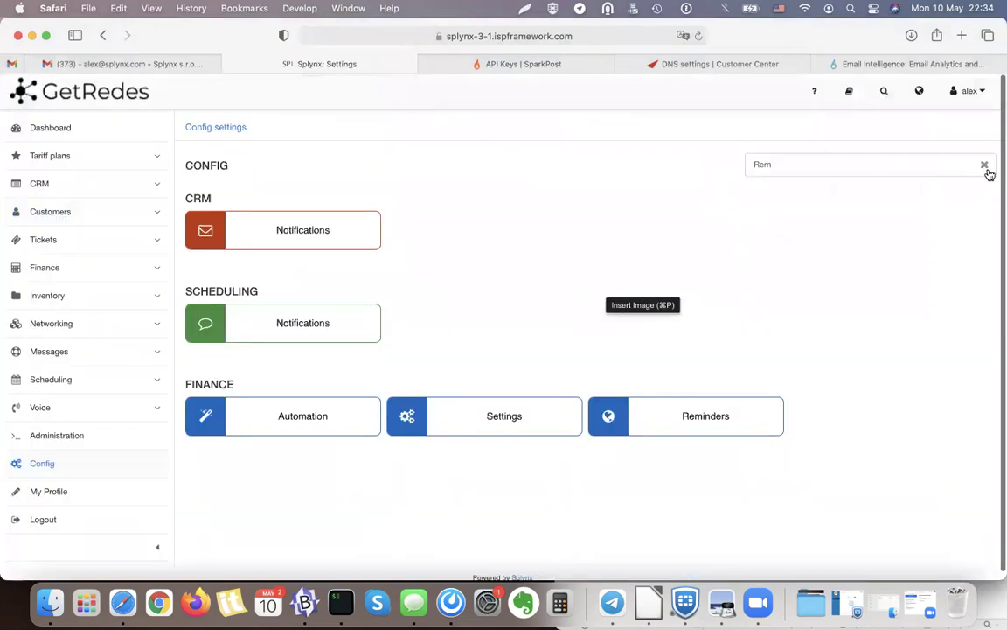
pyautogui.click(986, 170)
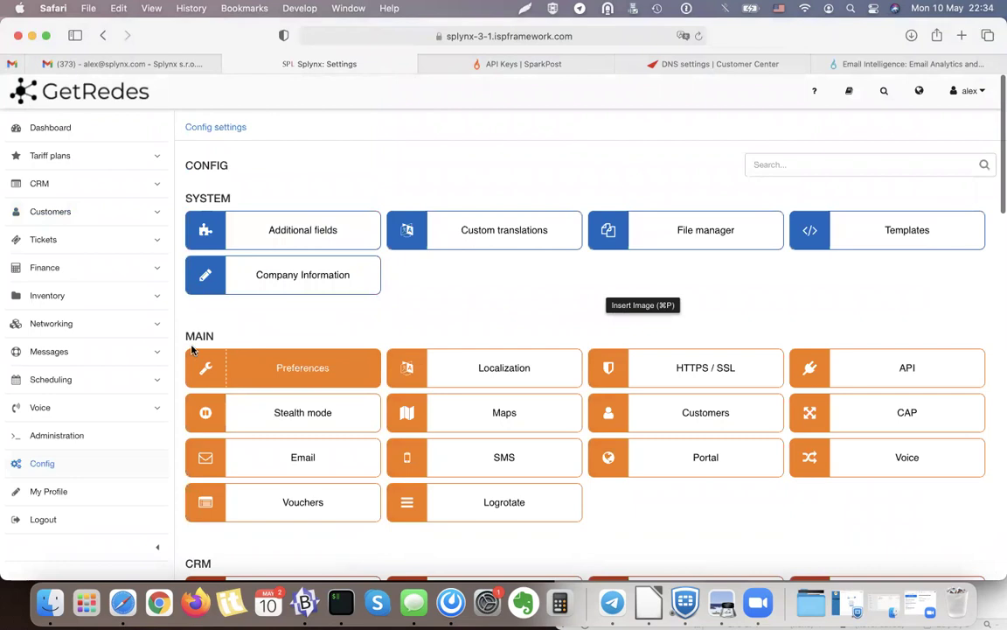
pyautogui.moveTo(187, 335); pyautogui.dragTo(227, 335)
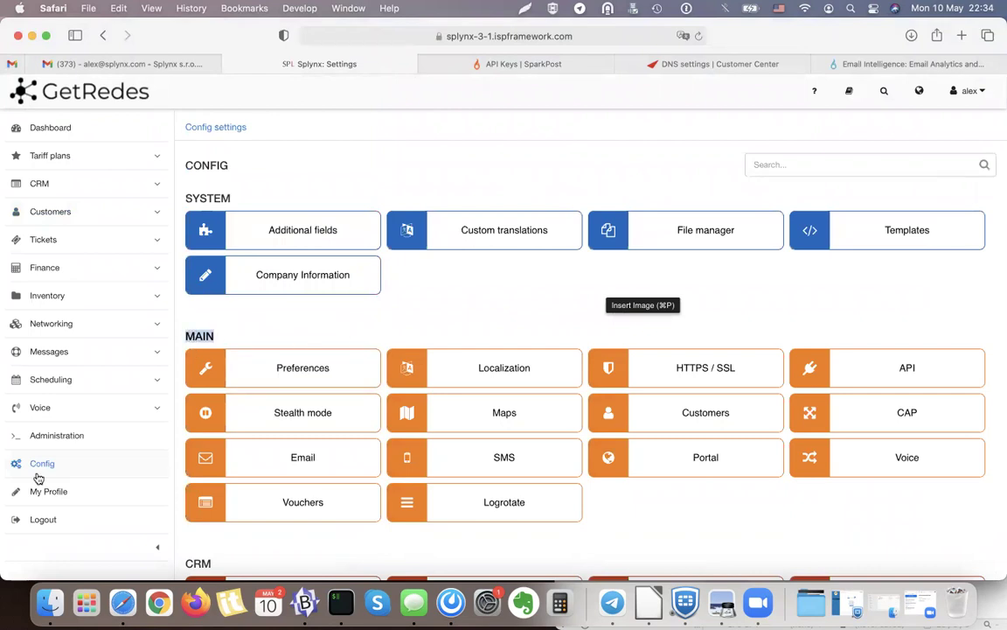
pyautogui.click(320, 461)
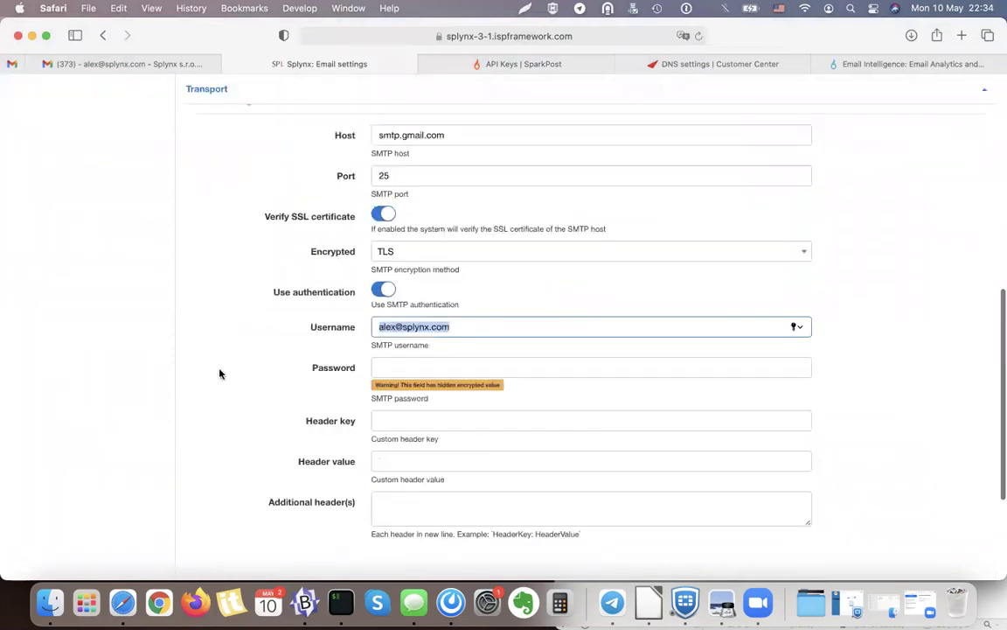
pyautogui.scroll(5, 219, 373)
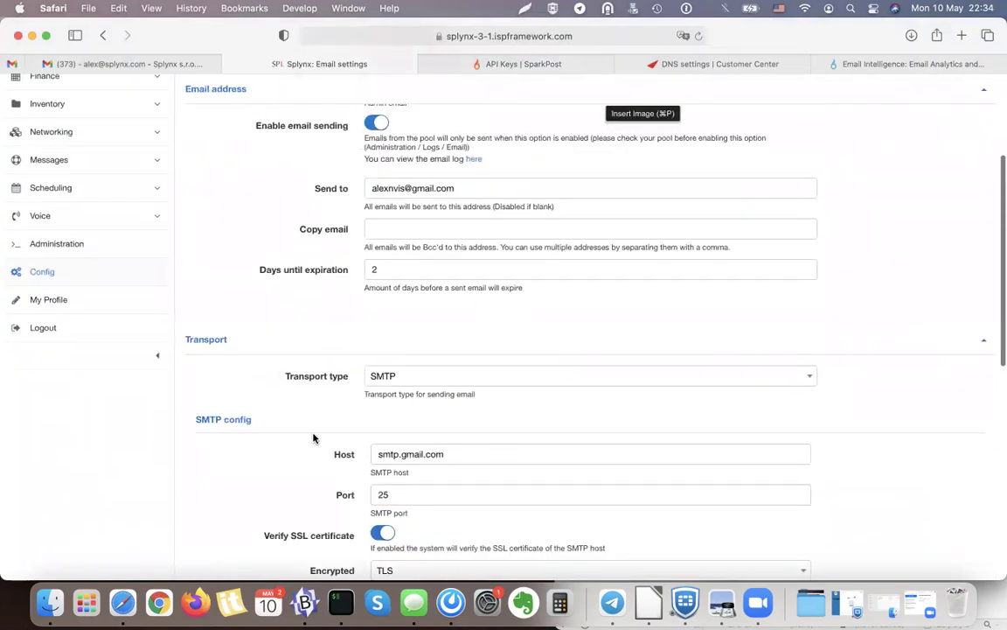
pyautogui.scroll(3, 314, 438)
pyautogui.click(407, 235)
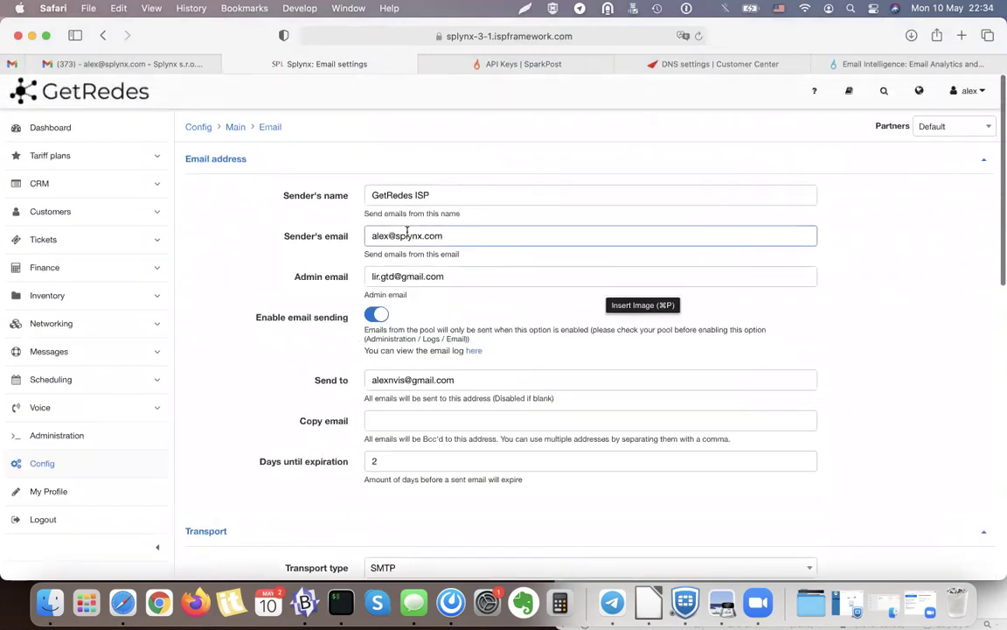
pyautogui.tripleClick(407, 235)
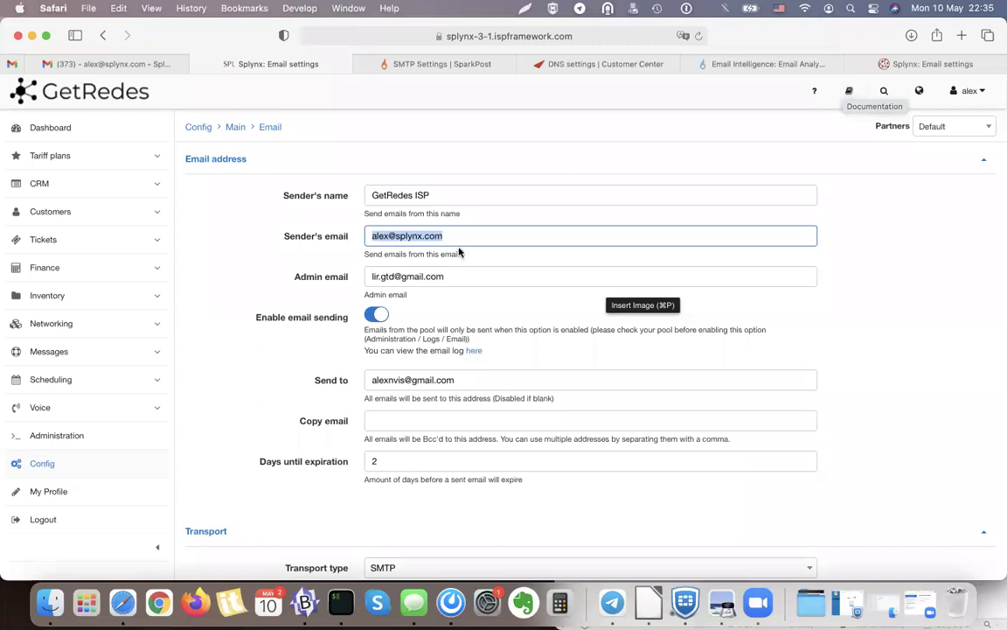
pyautogui.tripleClick(442, 238)
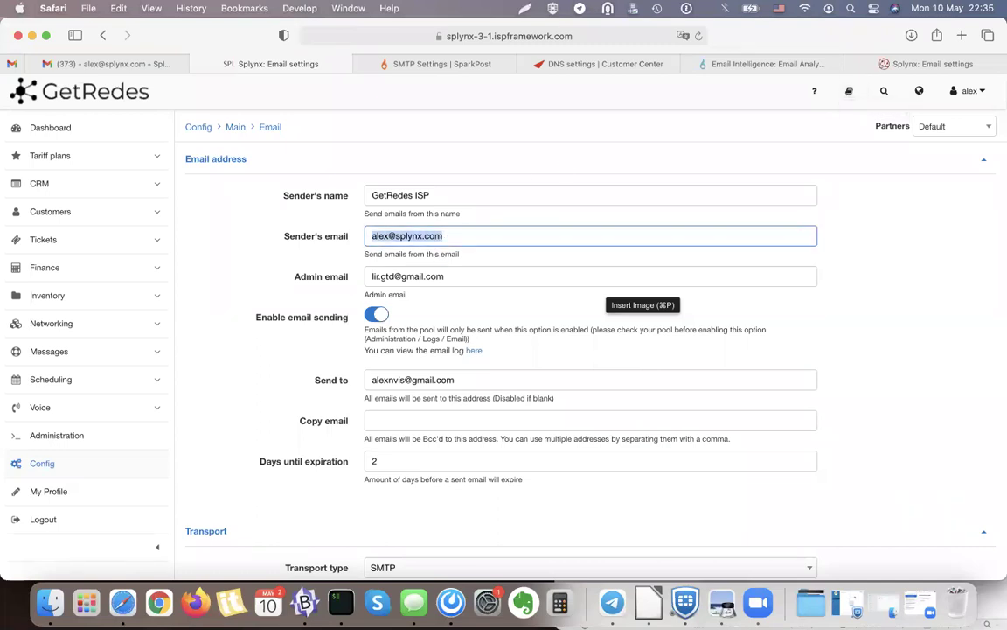
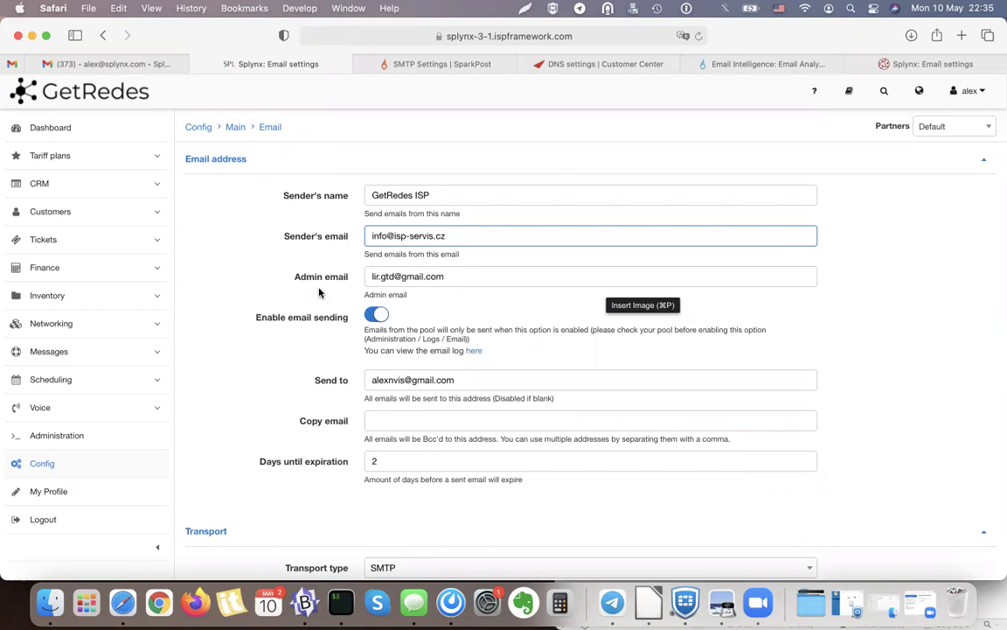
pyautogui.click(330, 383)
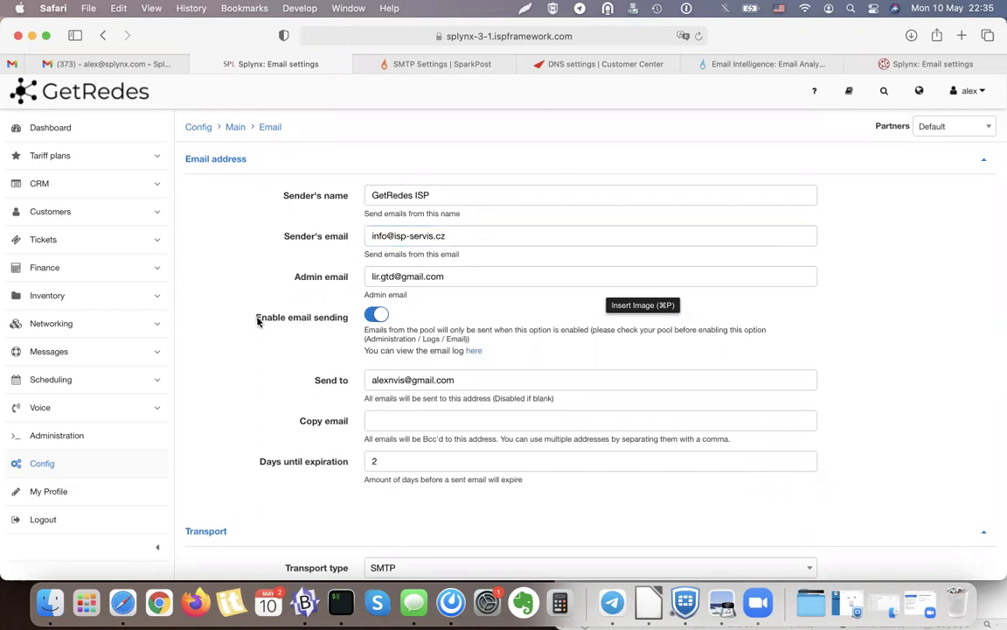
pyautogui.moveTo(258, 321); pyautogui.dragTo(299, 320)
pyautogui.click(328, 326)
pyautogui.scroll(-3, 329, 363)
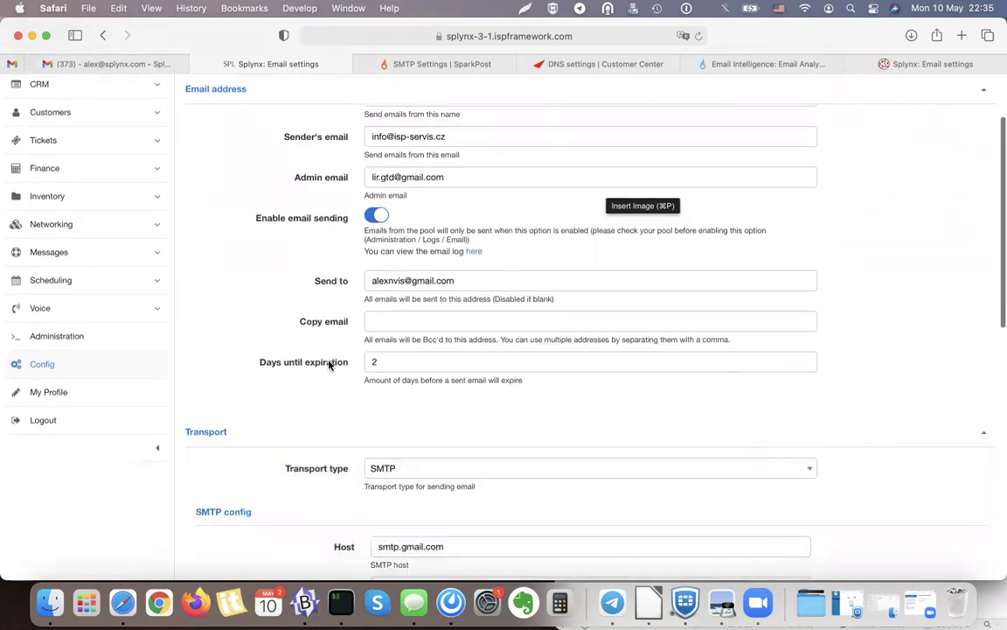
pyautogui.scroll(-4, 330, 364)
pyautogui.scroll(-1, 350, 406)
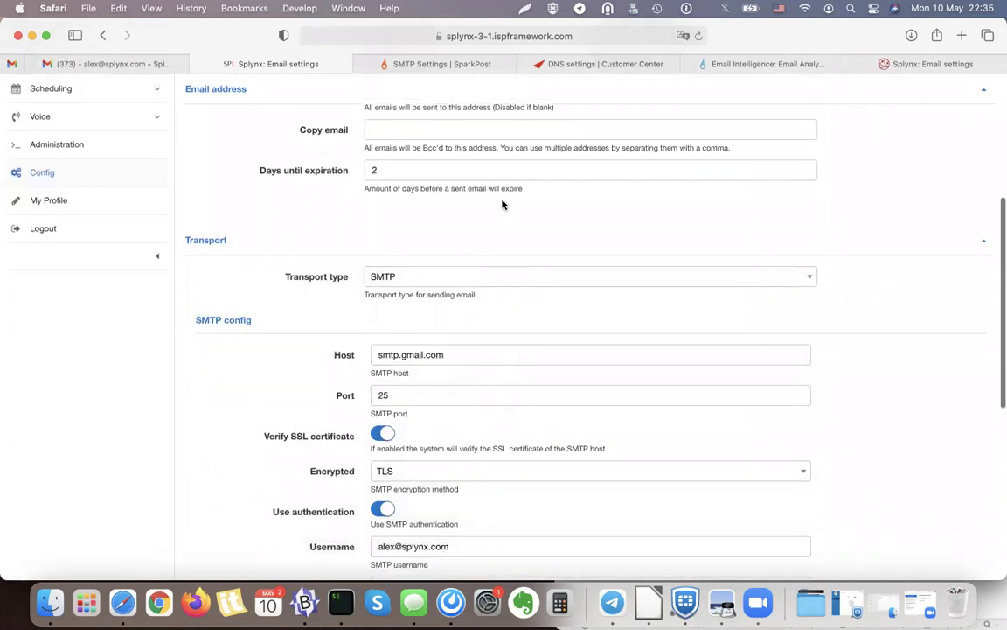
pyautogui.click(437, 65)
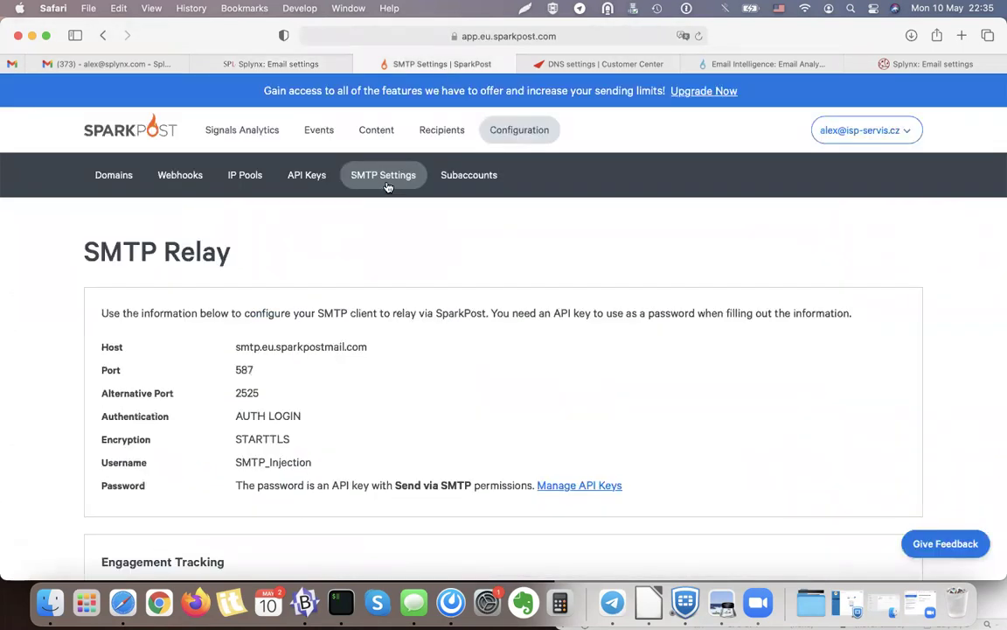
# Copy SparkPost's relay host smtp.eu.sparkpostmail.com into the Splynx SMTP Host field.
pyautogui.moveTo(367, 347); pyautogui.dragTo(234, 346)
pyautogui.press('super+c')
pyautogui.click(288, 68)
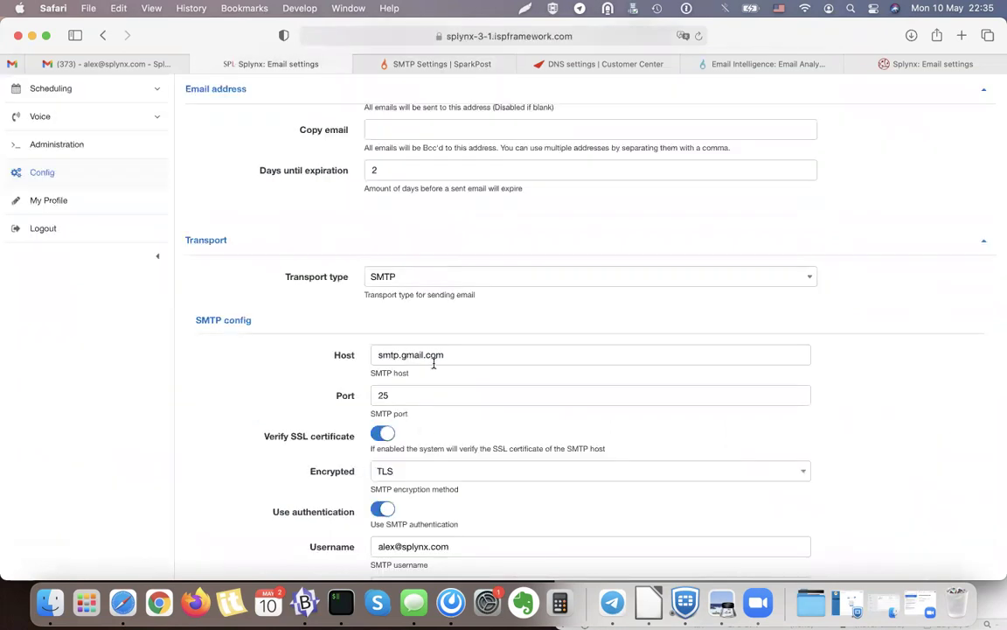
pyautogui.tripleClick(434, 355)
pyautogui.press('super+v')
# Replace the Splynx SMTP port 25 with SparkPost's relay port 587.
pyautogui.click(551, 68)
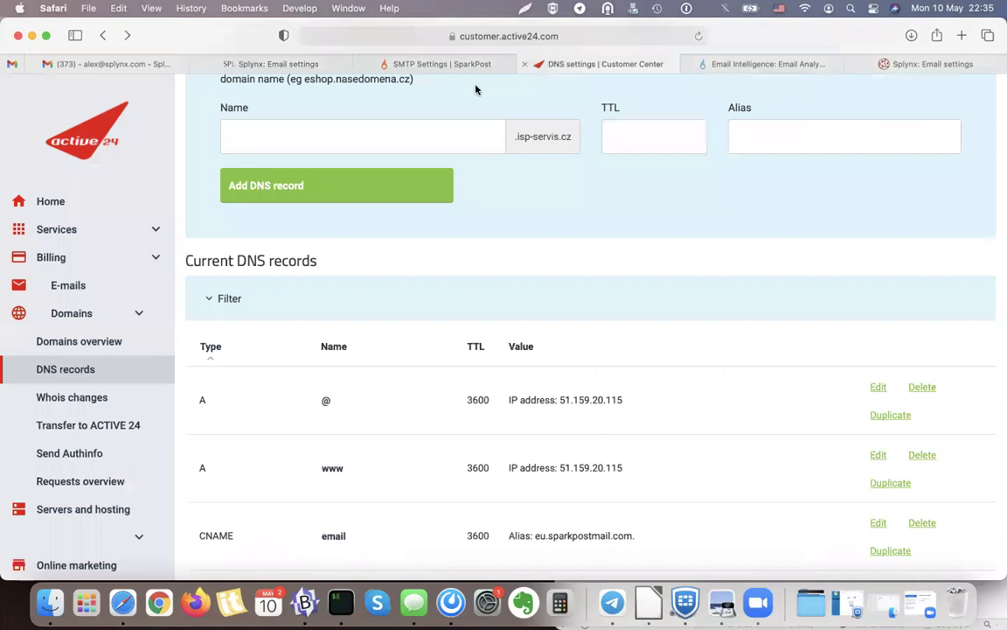
pyautogui.click(442, 65)
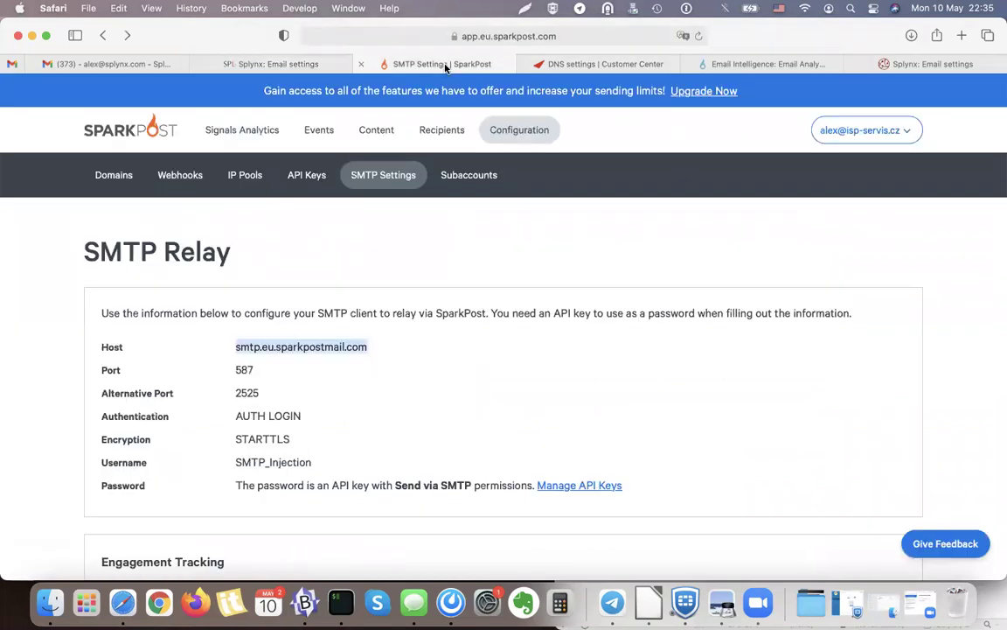
pyautogui.doubleClick(244, 369)
pyautogui.press('super+c')
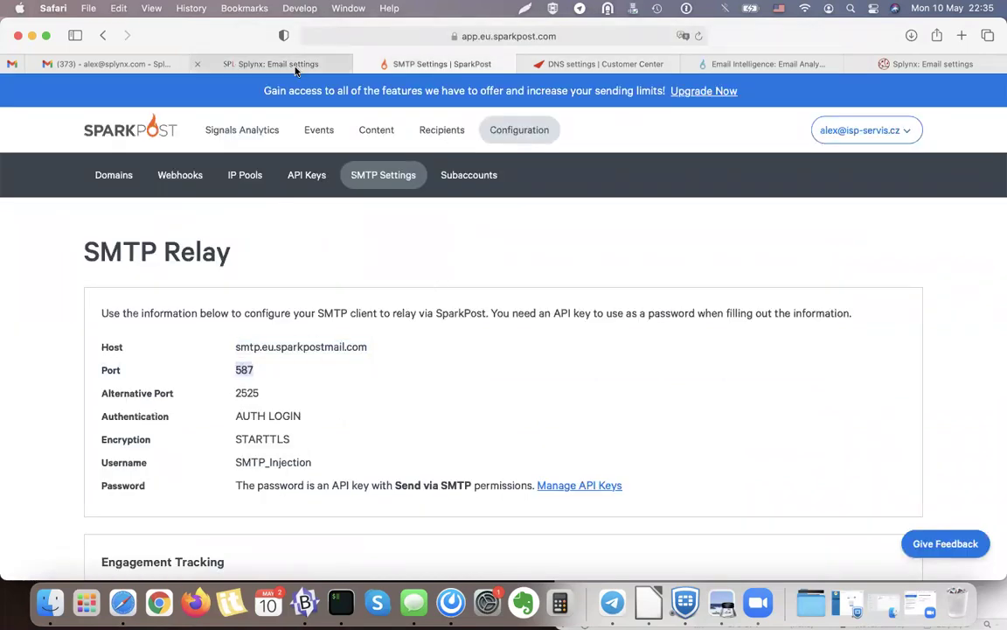
pyautogui.click(296, 70)
pyautogui.doubleClick(384, 391)
pyautogui.press('super+v')
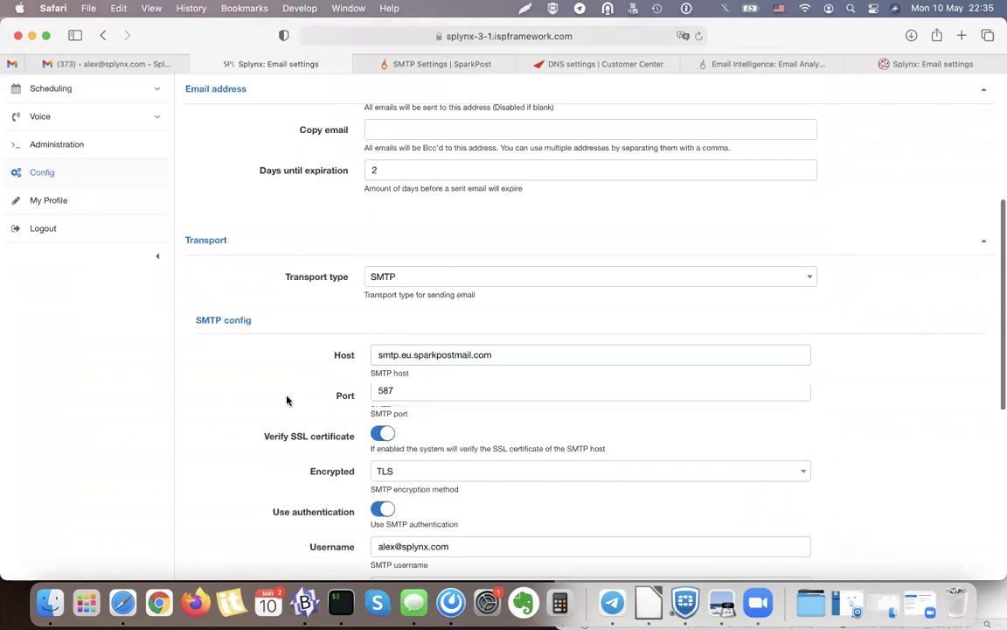
# Replace the old SMTP username with SparkPost's SMTP_Injection.
pyautogui.scroll(-2, 381, 370)
pyautogui.scroll(-2, 377, 371)
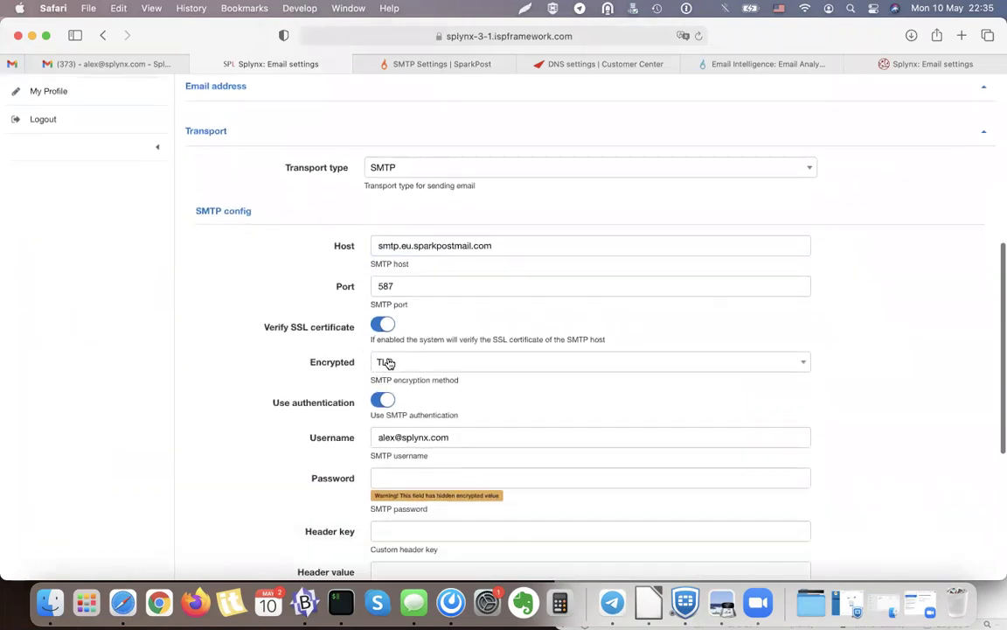
pyautogui.scroll(-1, 390, 362)
pyautogui.click(384, 404)
pyautogui.press('super+a')
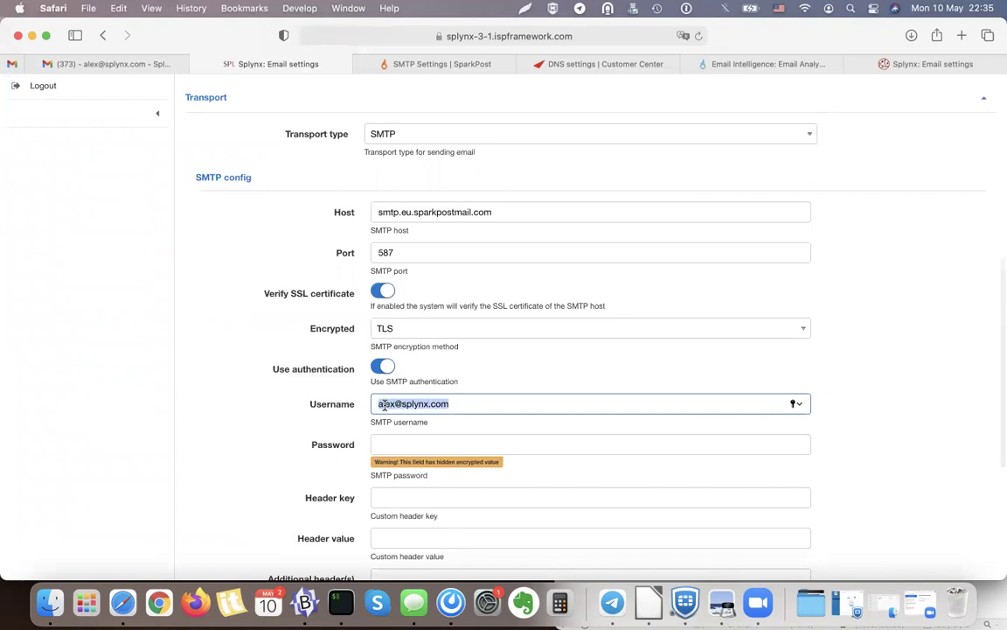
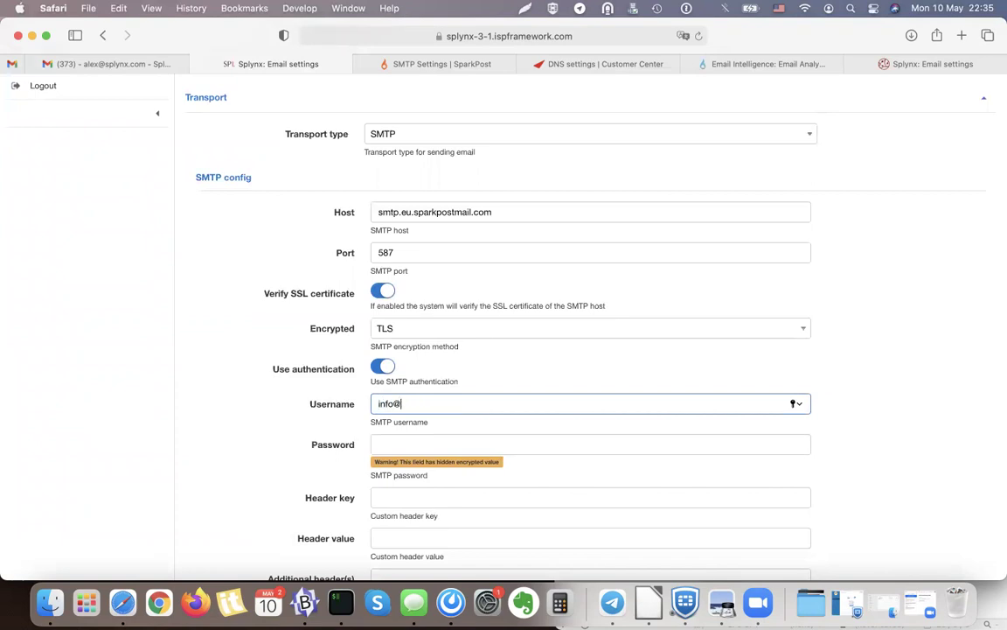
pyautogui.click(428, 64)
pyautogui.moveTo(236, 463); pyautogui.dragTo(306, 463)
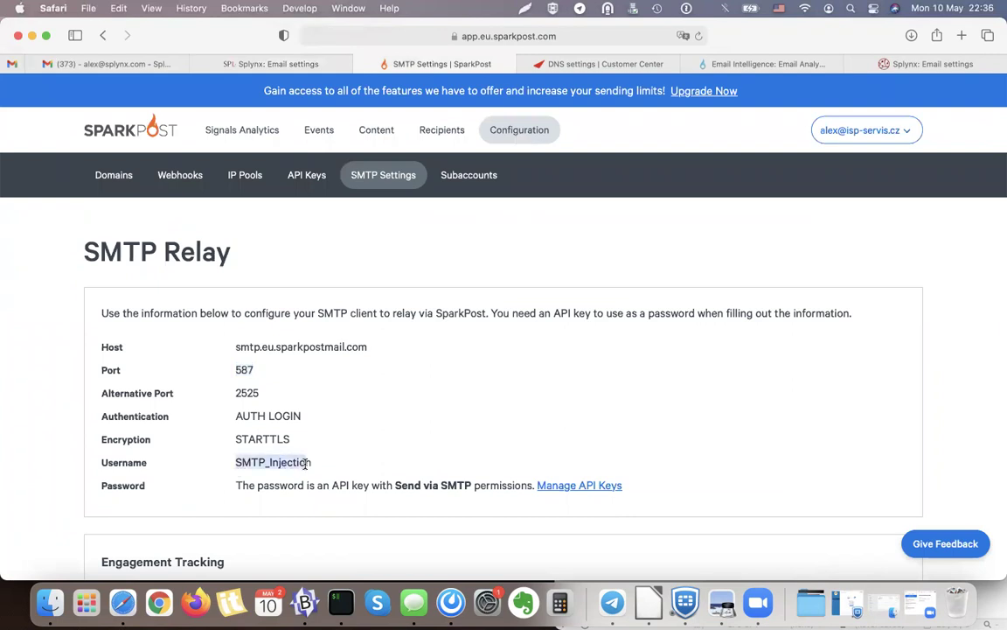
pyautogui.press('super+c')
pyautogui.click(274, 61)
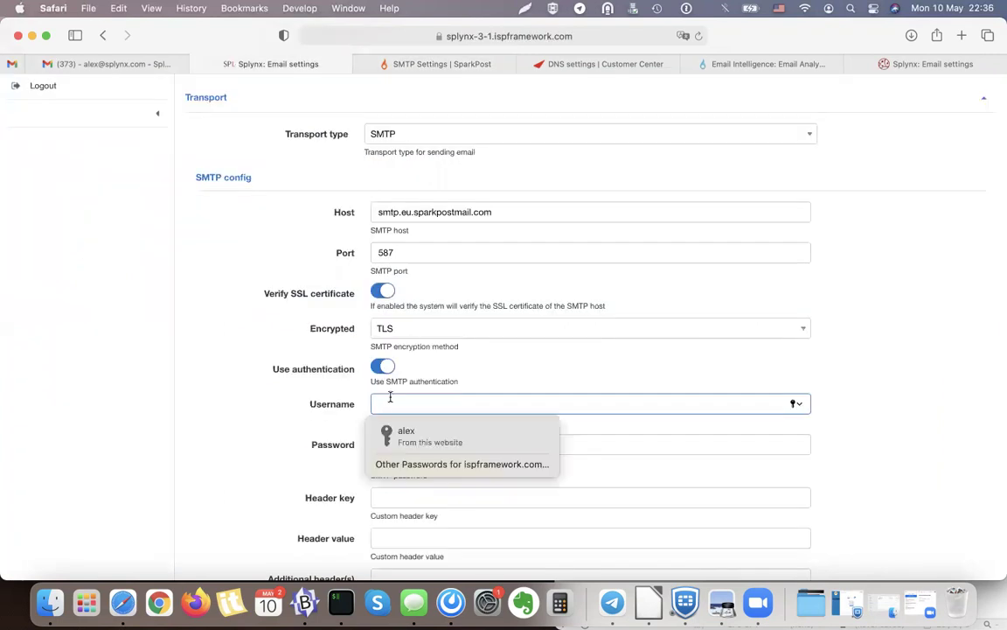
pyautogui.press('super+v')
# Delete the old Splynx API key from SparkPost's API Keys list.
pyautogui.click(387, 446)
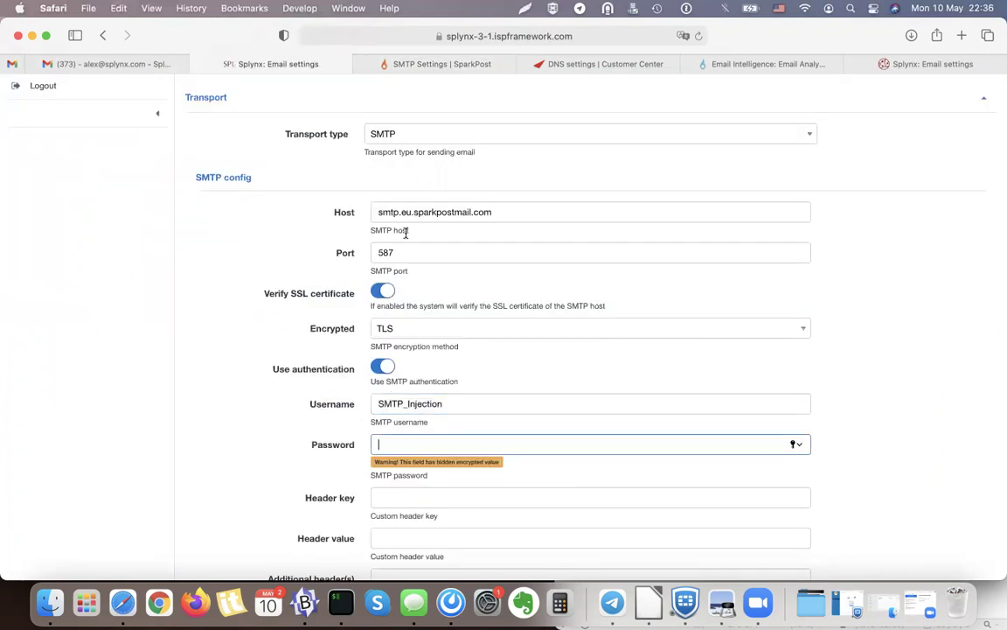
pyautogui.click(434, 69)
pyautogui.click(307, 175)
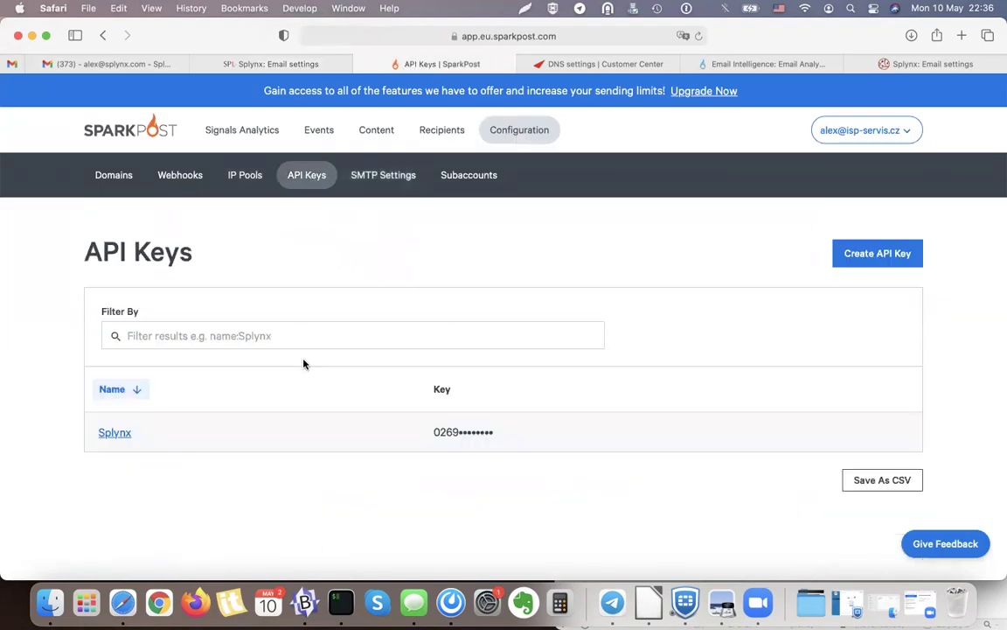
pyautogui.click(114, 434)
pyautogui.scroll(-3, 507, 344)
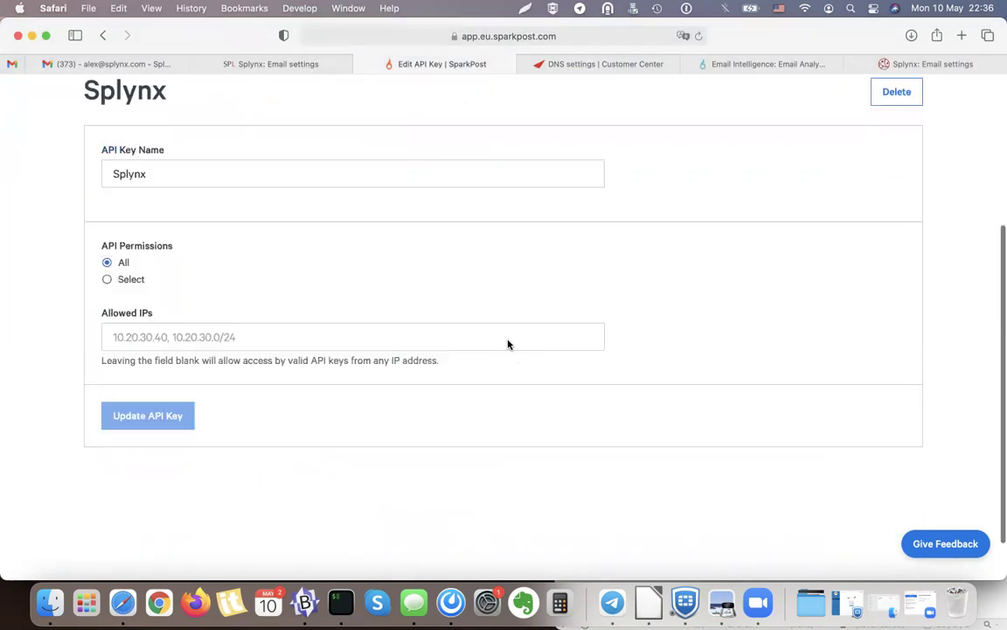
pyautogui.scroll(5, 578, 317)
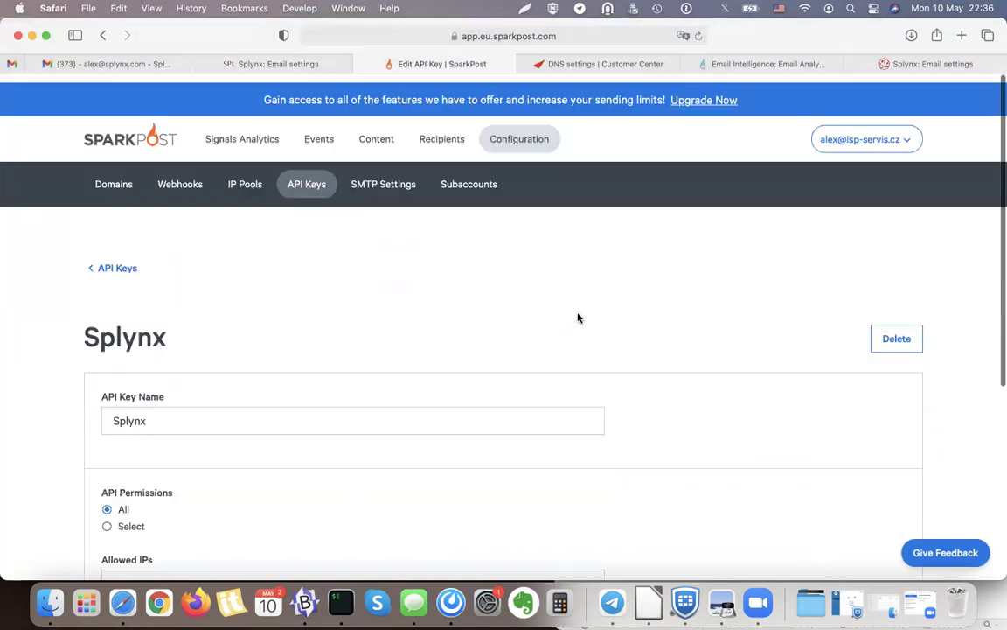
pyautogui.click(111, 262)
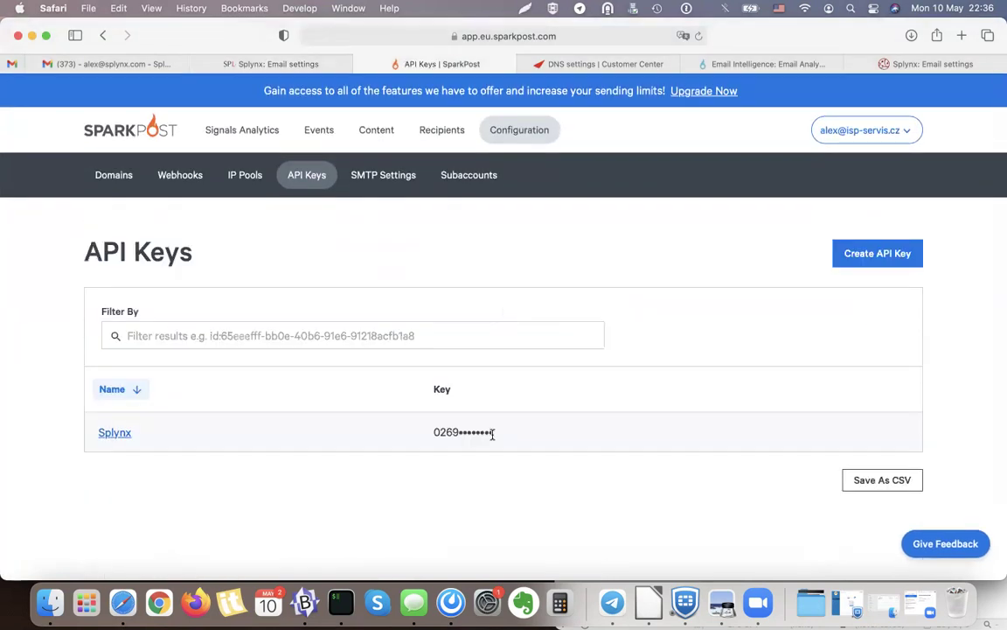
pyautogui.click(109, 435)
pyautogui.scroll(-2, 390, 410)
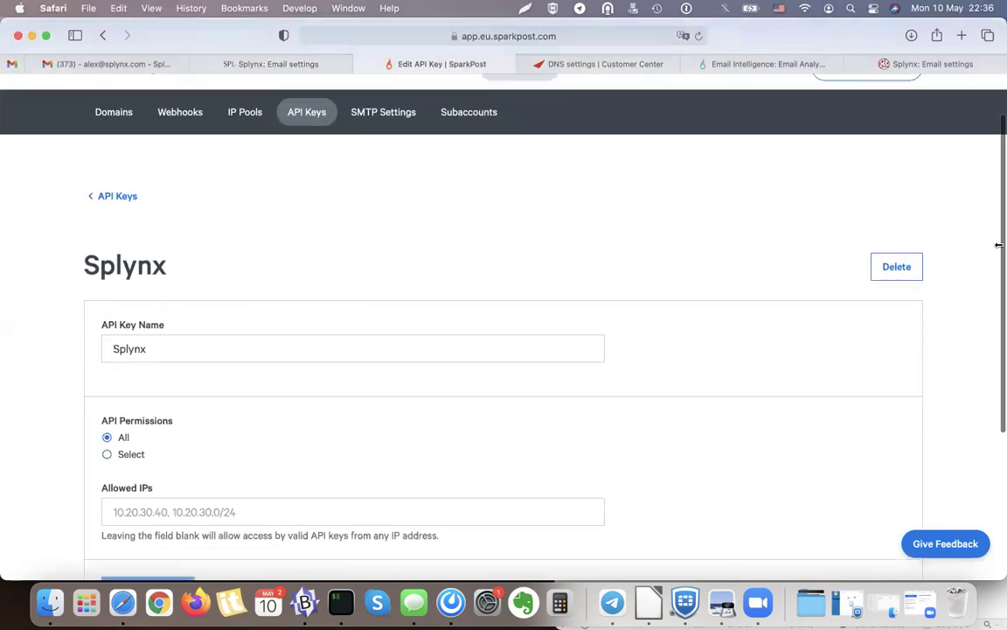
pyautogui.click(905, 266)
pyautogui.click(310, 361)
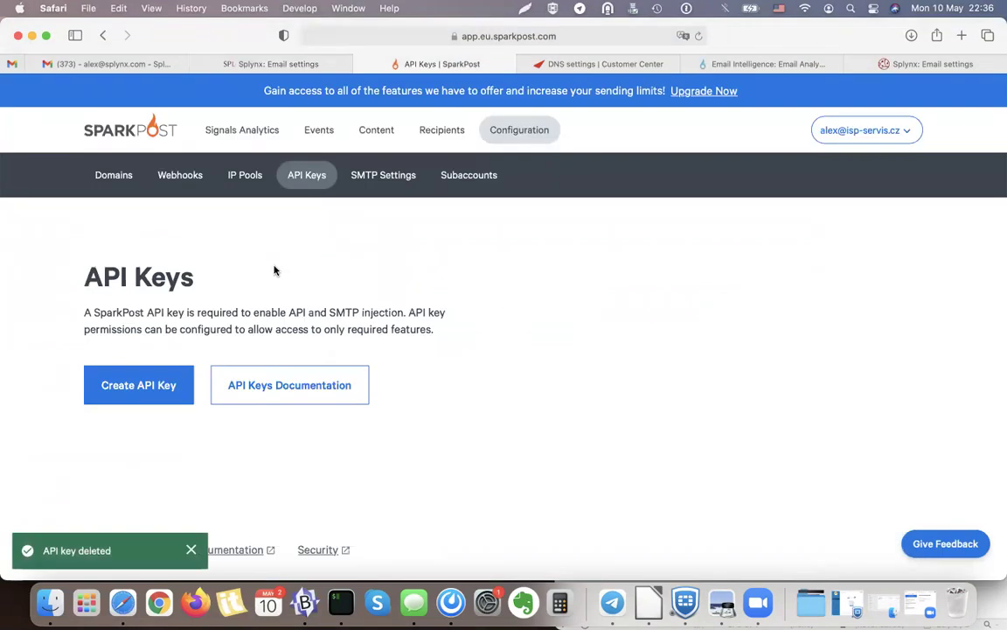
# Create a new SparkPost API key named Splynx and select its value.
pyautogui.click(137, 404)
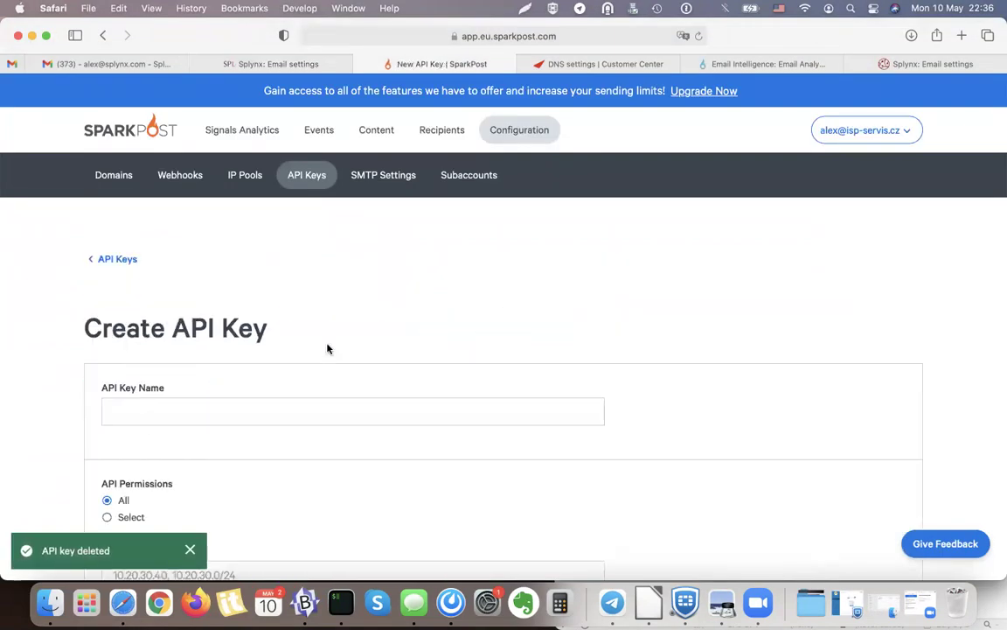
pyautogui.click(171, 399)
pyautogui.write('Splynx')
pyautogui.scroll(-5, 166, 376)
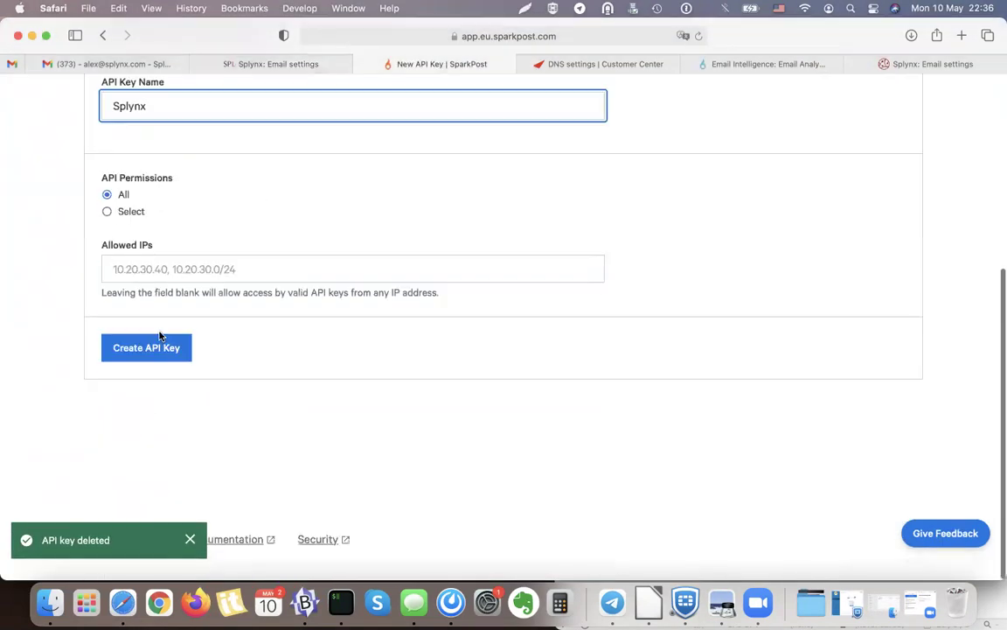
pyautogui.click(145, 355)
pyautogui.doubleClick(215, 364)
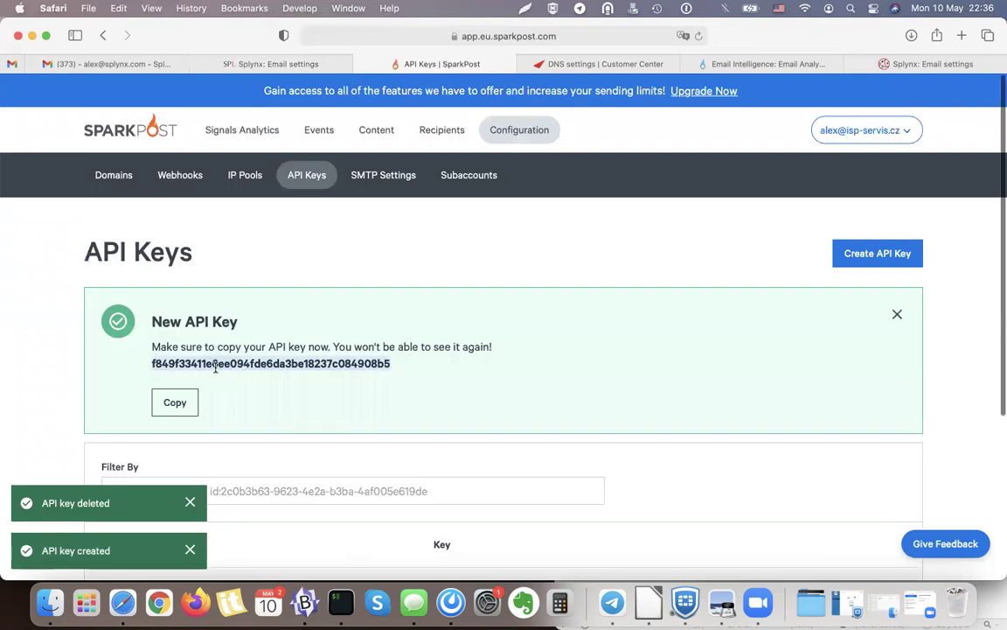
# Use the new API key as the Splynx SMTP password and save the settings.
pyautogui.click(284, 61)
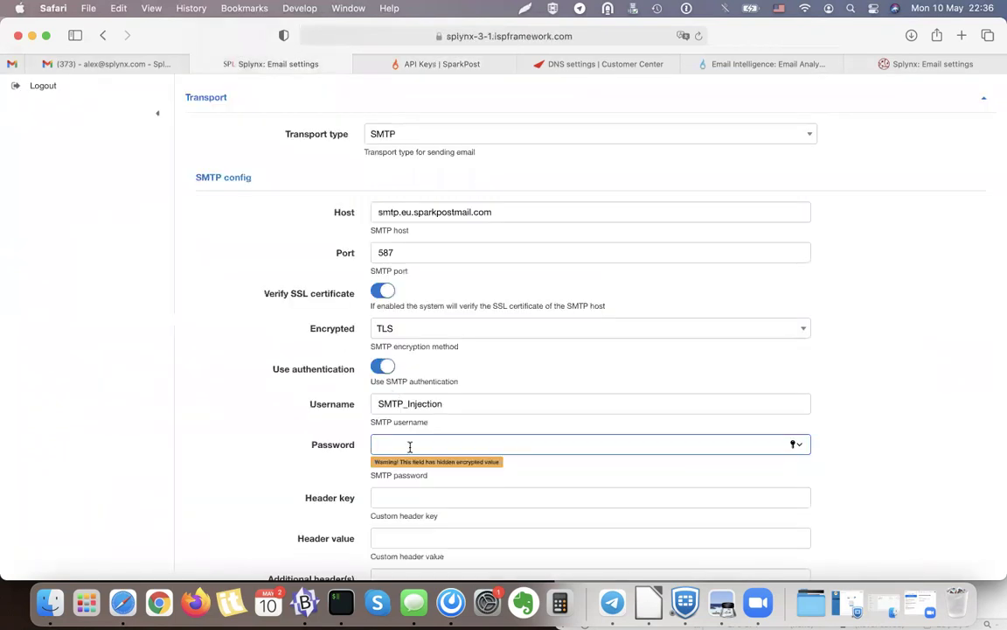
pyautogui.press('super+v')
pyautogui.scroll(-2, 274, 453)
pyautogui.scroll(-2, 351, 380)
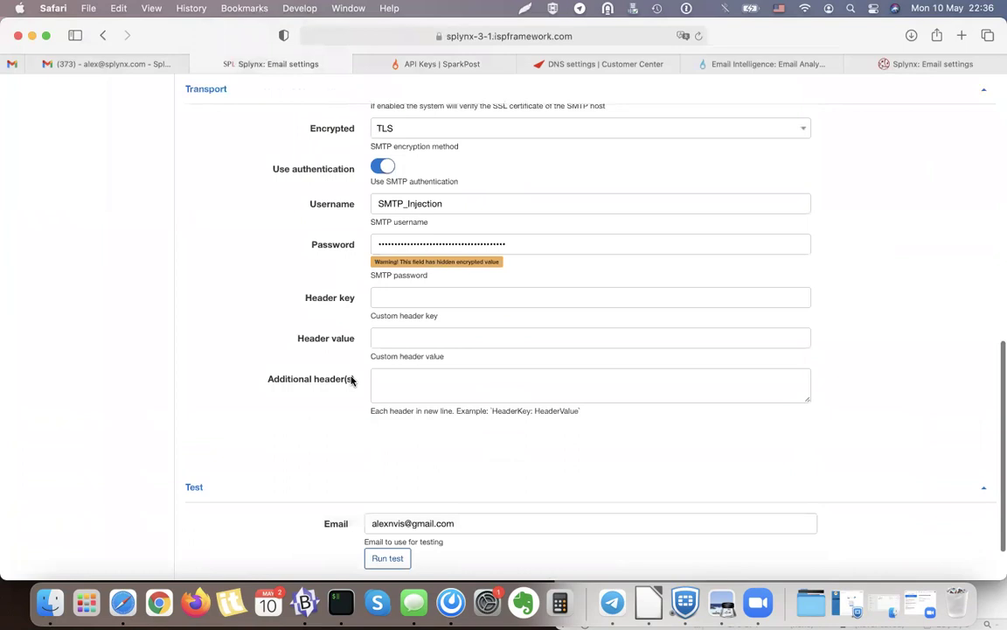
pyautogui.scroll(-2, 351, 380)
pyautogui.click(800, 542)
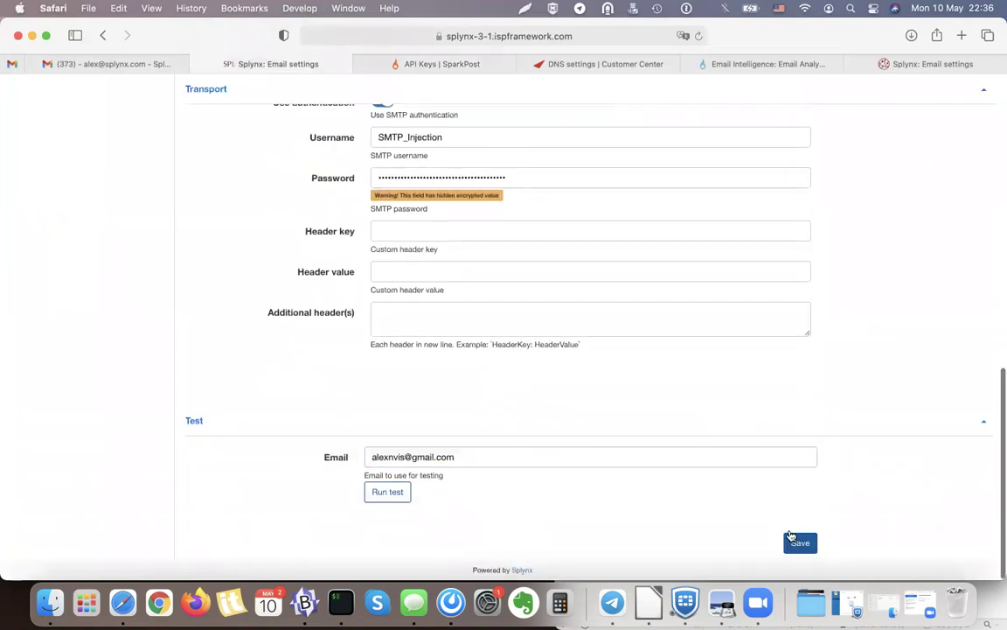
pyautogui.click(791, 118)
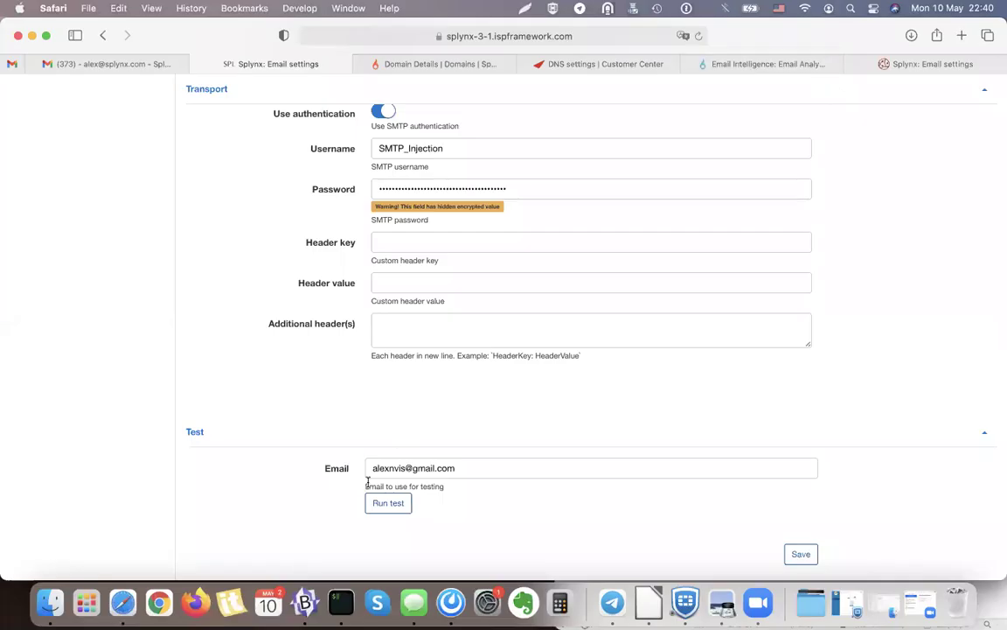
# Run the SMTP test and find the 550 Unconfigured Sending Domain error for isp-servis.cz.
pyautogui.click(390, 505)
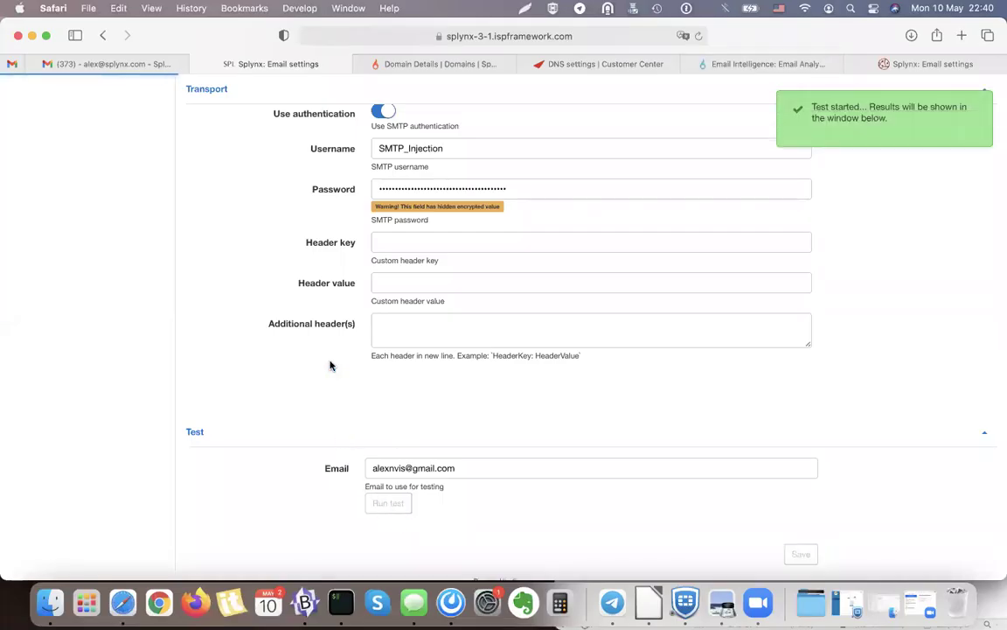
pyautogui.scroll(-15, 316, 363)
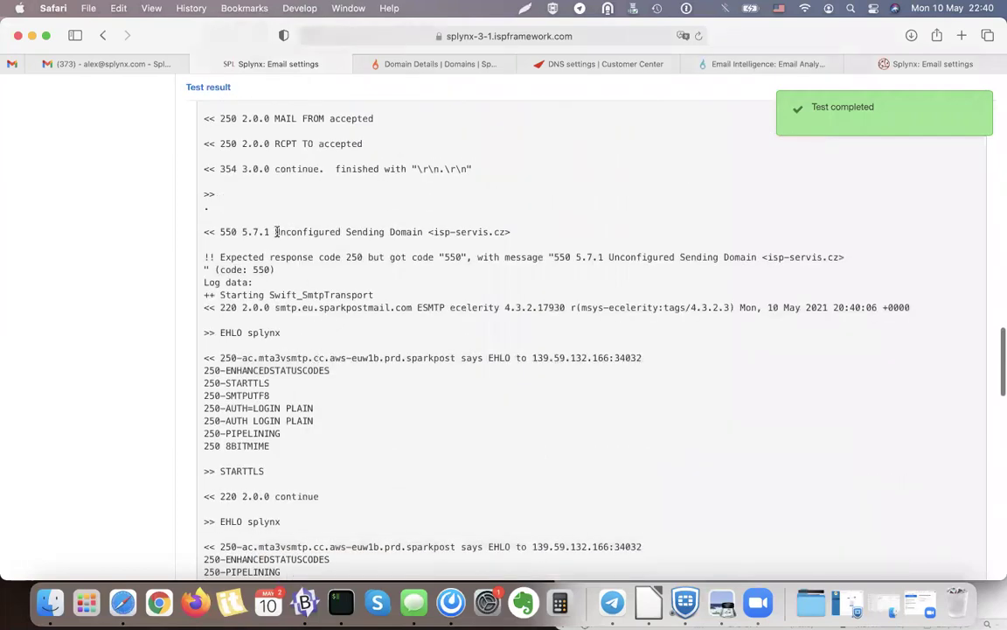
pyautogui.moveTo(276, 232); pyautogui.dragTo(510, 231)
pyautogui.click(510, 232)
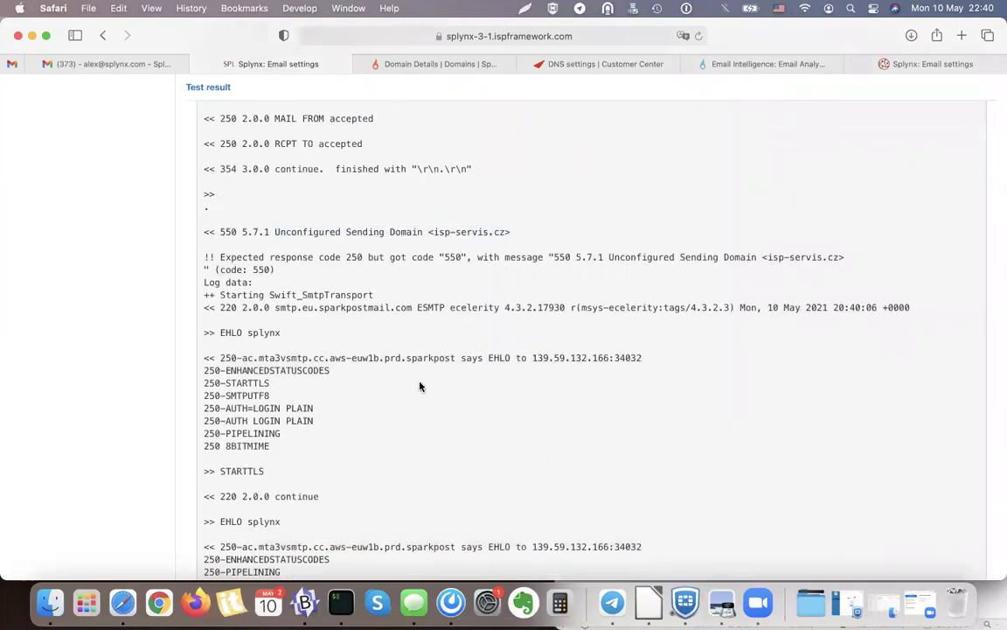
pyautogui.scroll(-3, 336, 327)
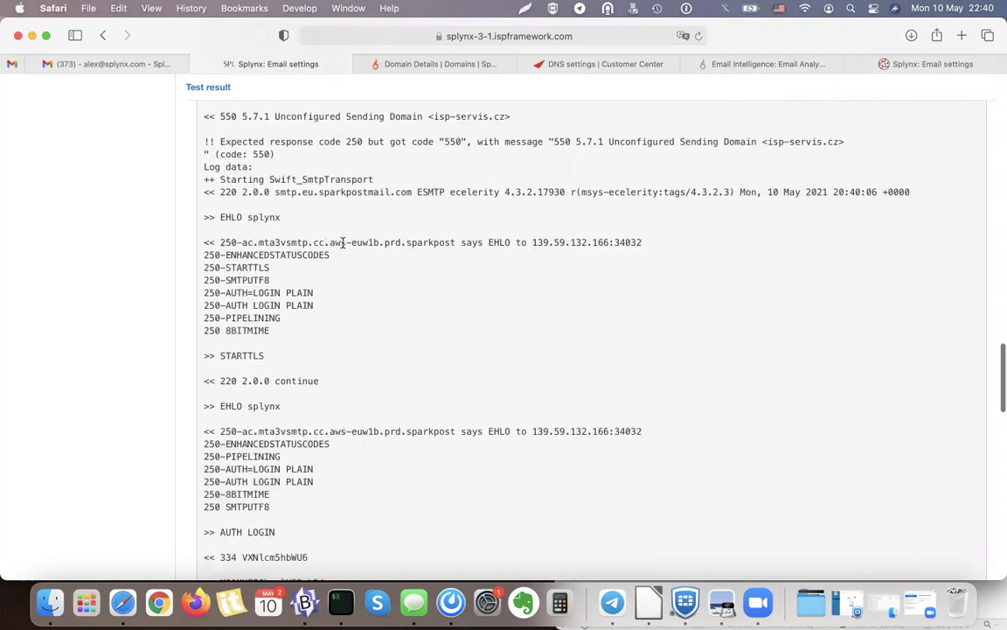
pyautogui.scroll(20, 425, 468)
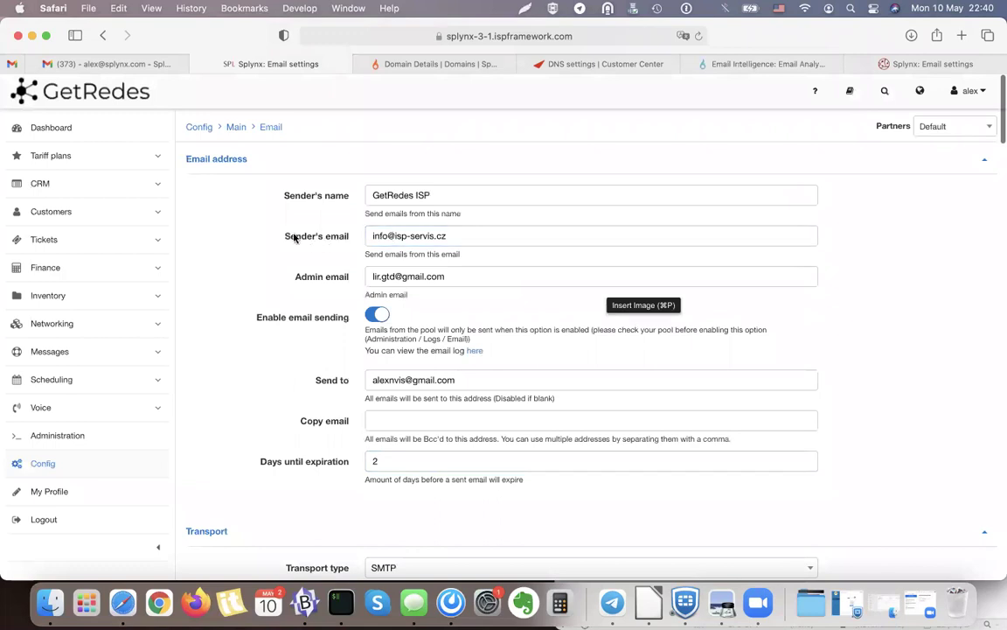
pyautogui.click(402, 236)
pyautogui.press('BackSpace')
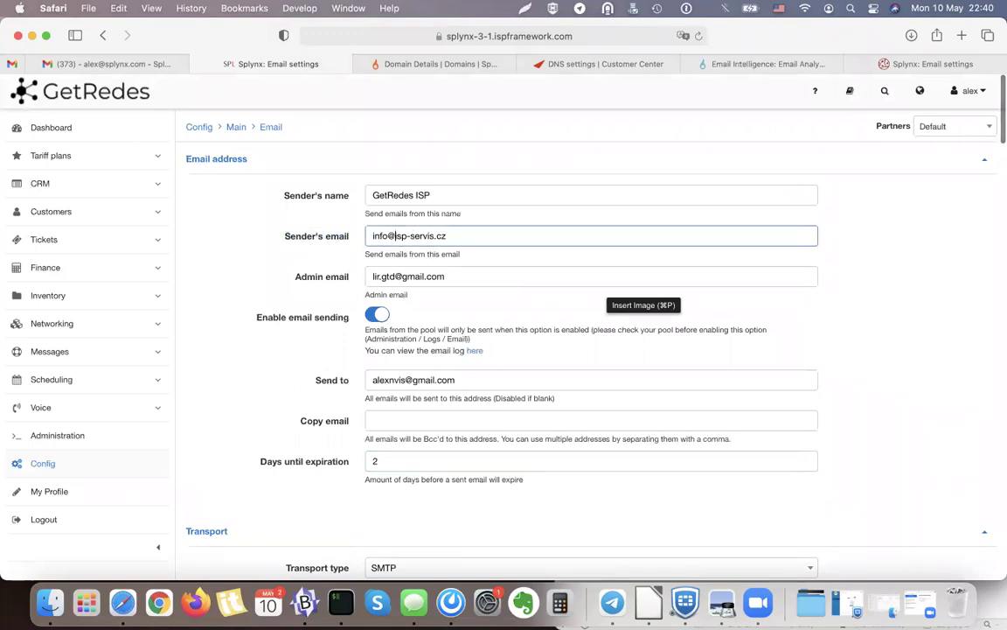
pyautogui.write('EMA')
pyautogui.press('BackSpace')
pyautogui.press('BackSpace')
pyautogui.press('BackSpace')
pyautogui.write('i')
pyautogui.press('Tab')
pyautogui.click(400, 235)
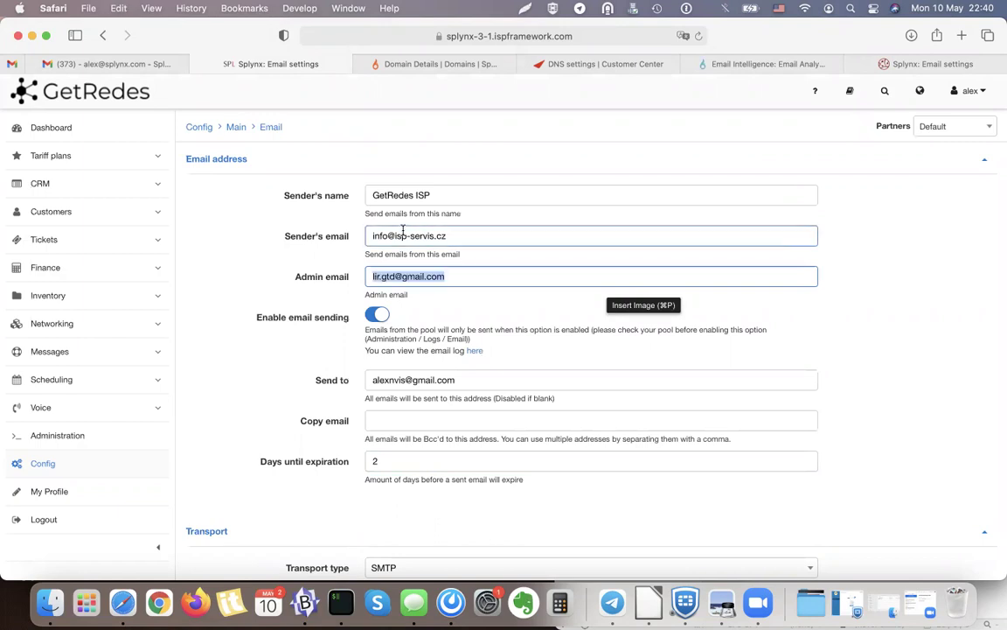
pyautogui.press('BackSpace')
pyautogui.write('EMA')
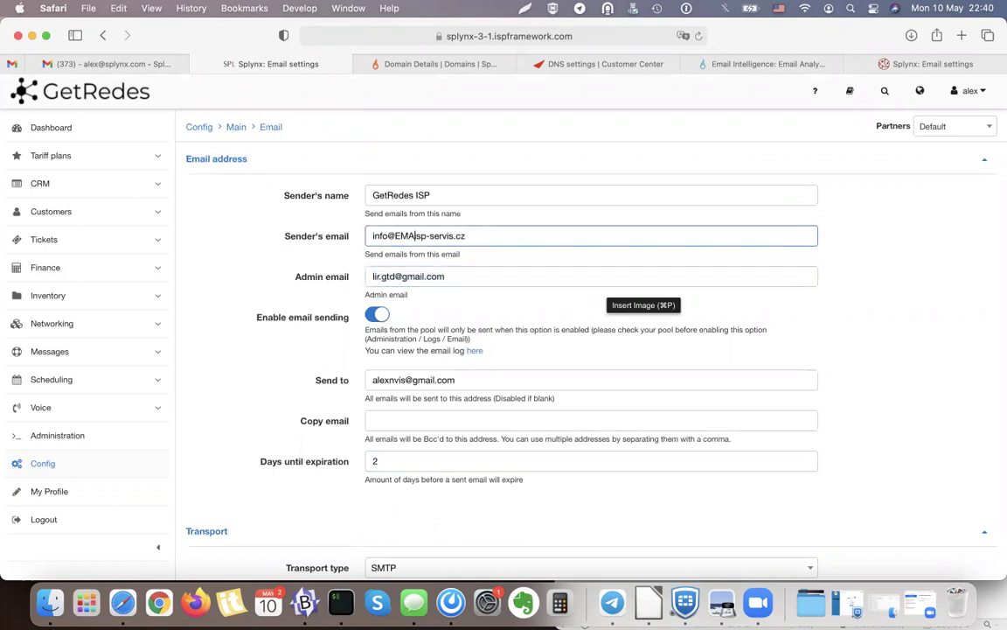
pyautogui.press('BackSpace')
pyautogui.press('BackSpace')
pyautogui.press('BackSpace')
pyautogui.write('email.')
# Save the settings and rerun the SMTP test, which now returns 250 OK.
pyautogui.scroll(-10, 370, 326)
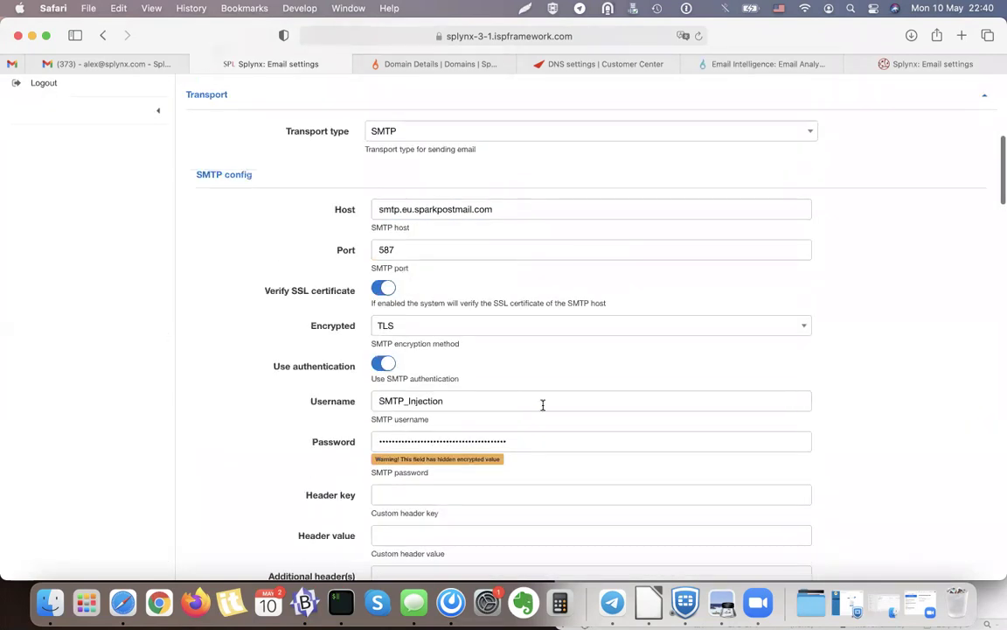
pyautogui.click(542, 404)
pyautogui.scroll(-6, 542, 405)
pyautogui.click(796, 528)
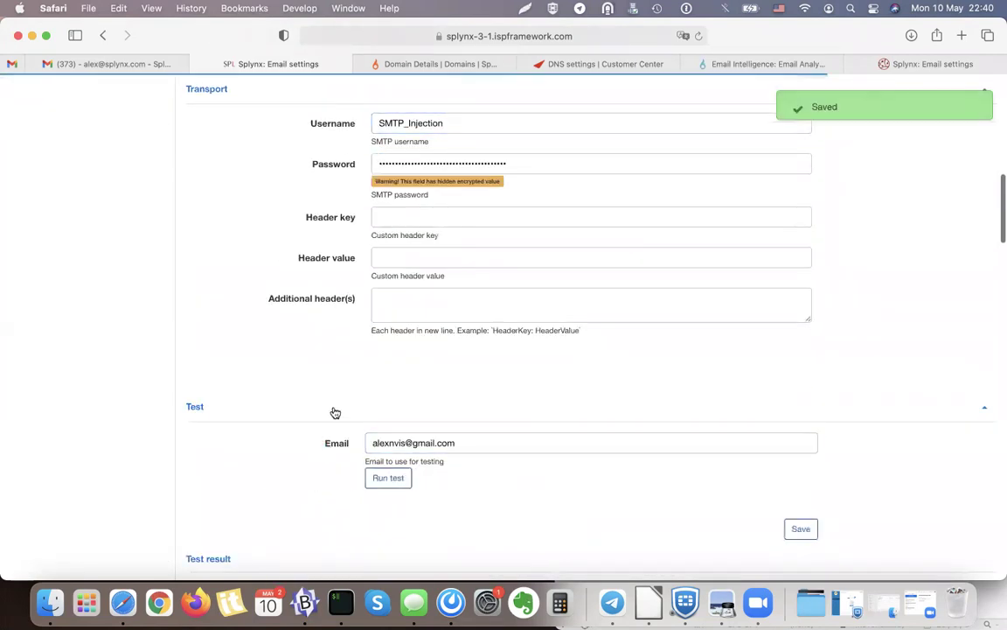
pyautogui.click(387, 480)
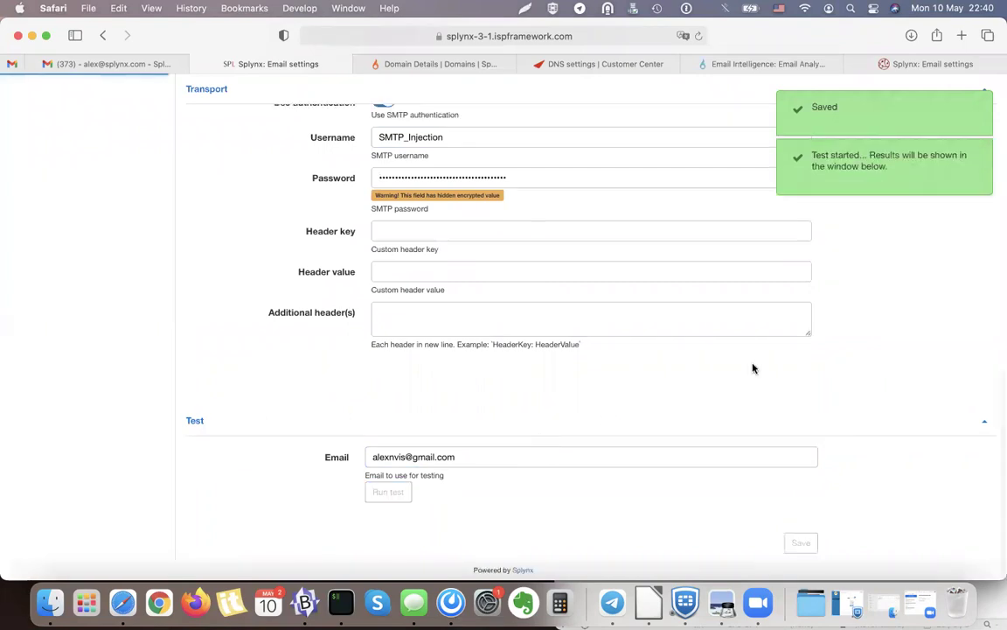
pyautogui.scroll(-15, 915, 290)
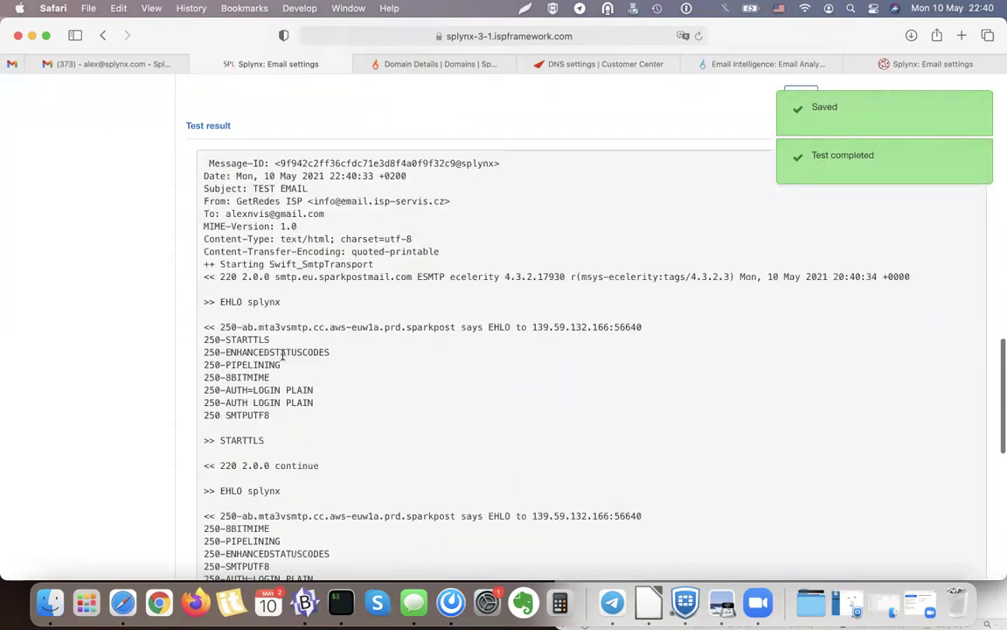
pyautogui.scroll(-5, 282, 355)
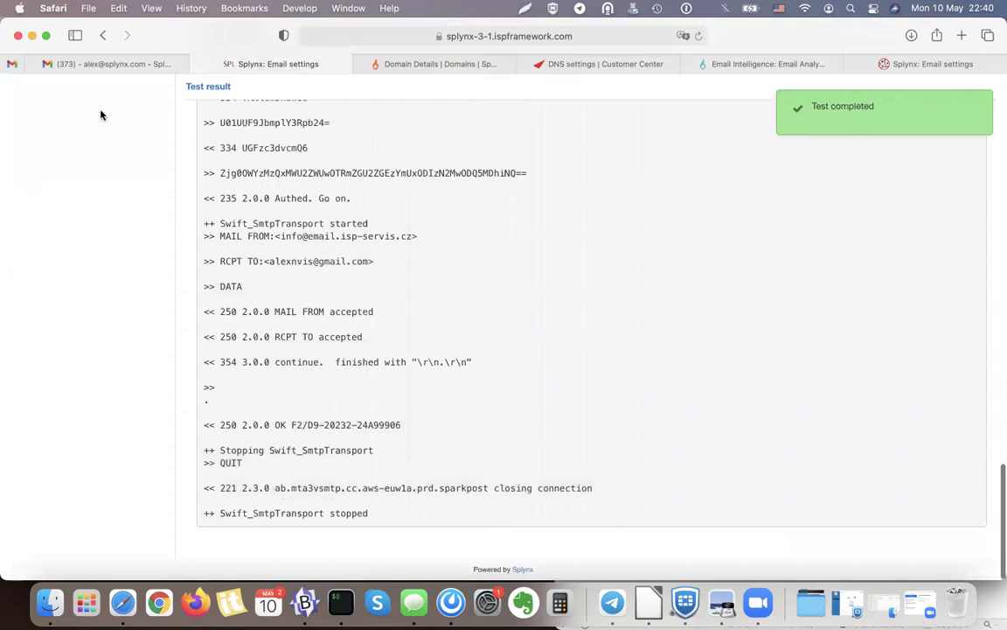
pyautogui.click(11, 63)
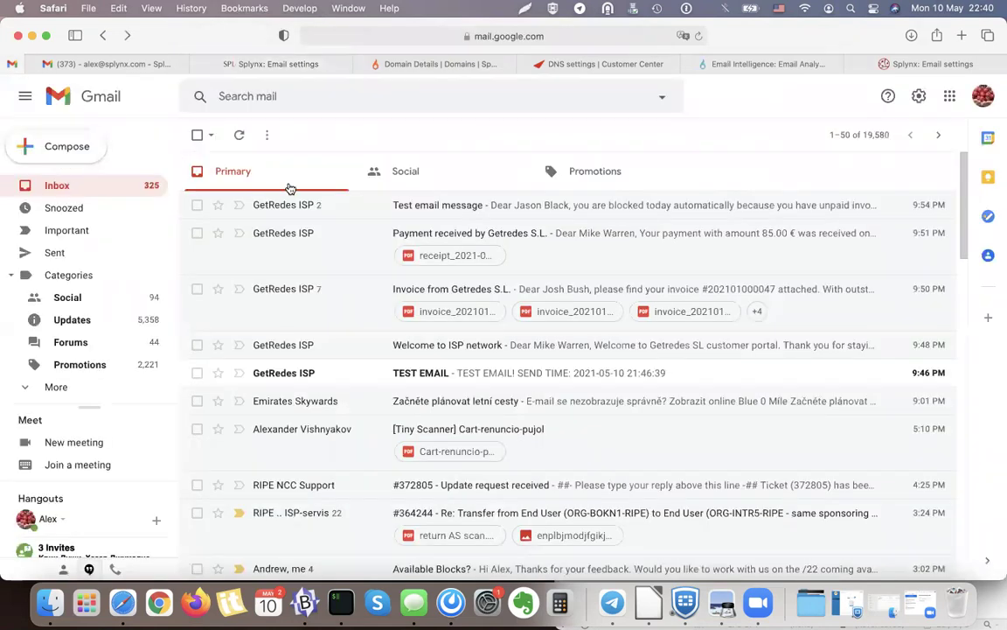
pyautogui.click(325, 206)
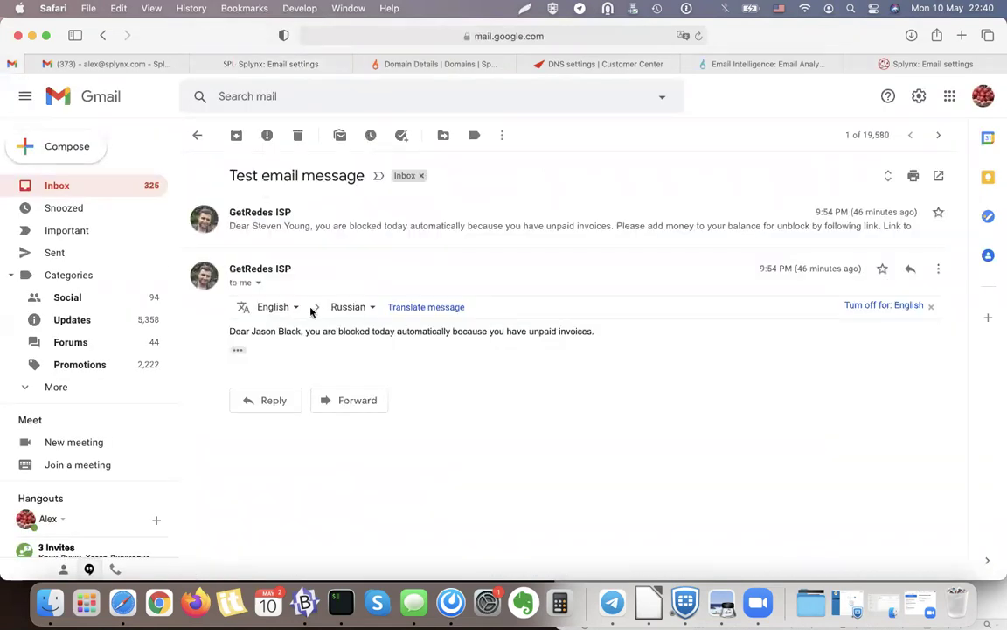
pyautogui.click(59, 149)
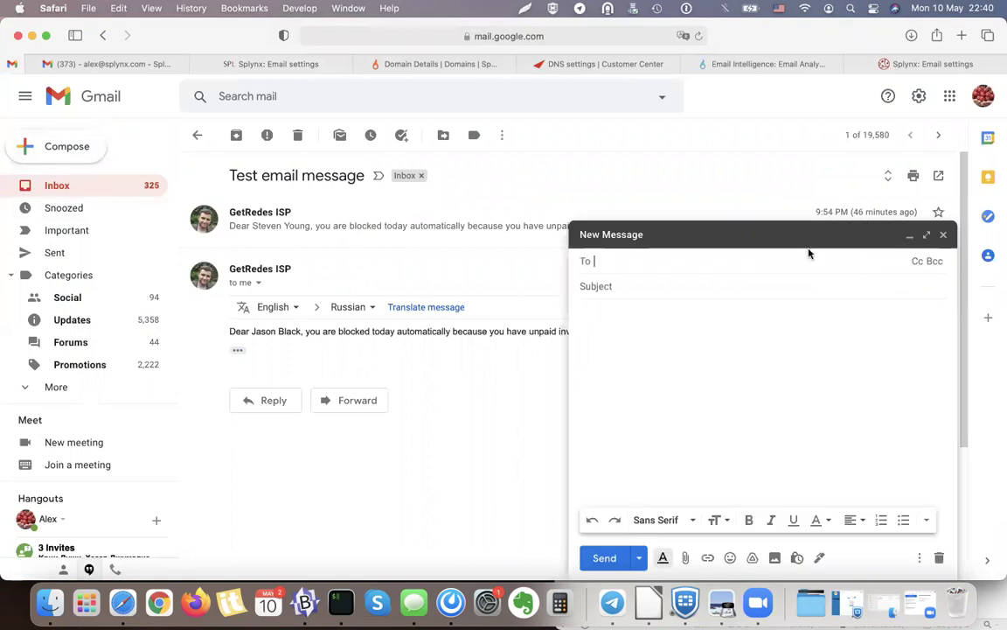
pyautogui.click(943, 236)
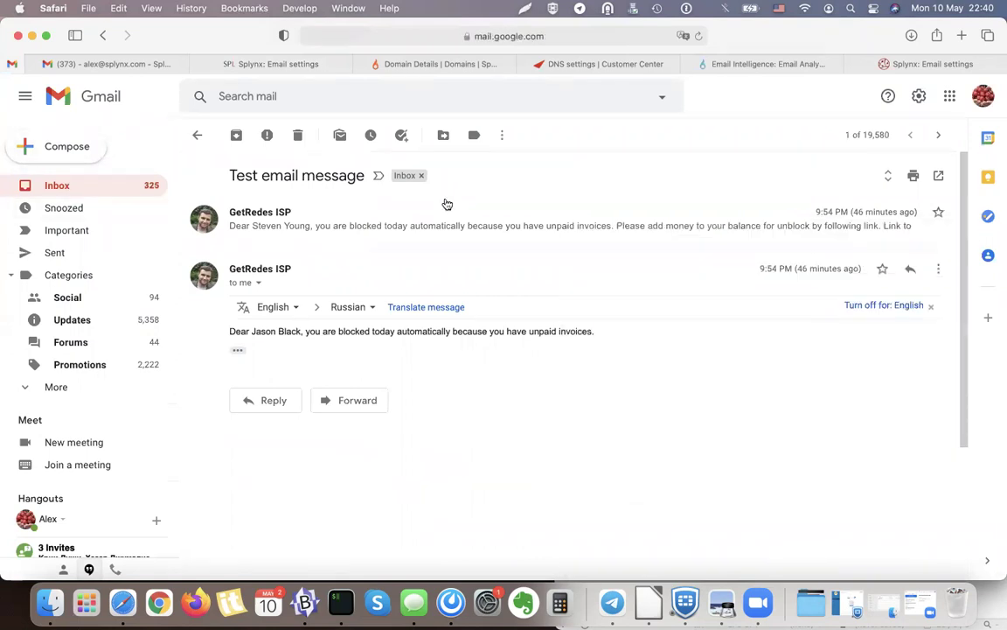
pyautogui.click(259, 283)
pyautogui.click(76, 186)
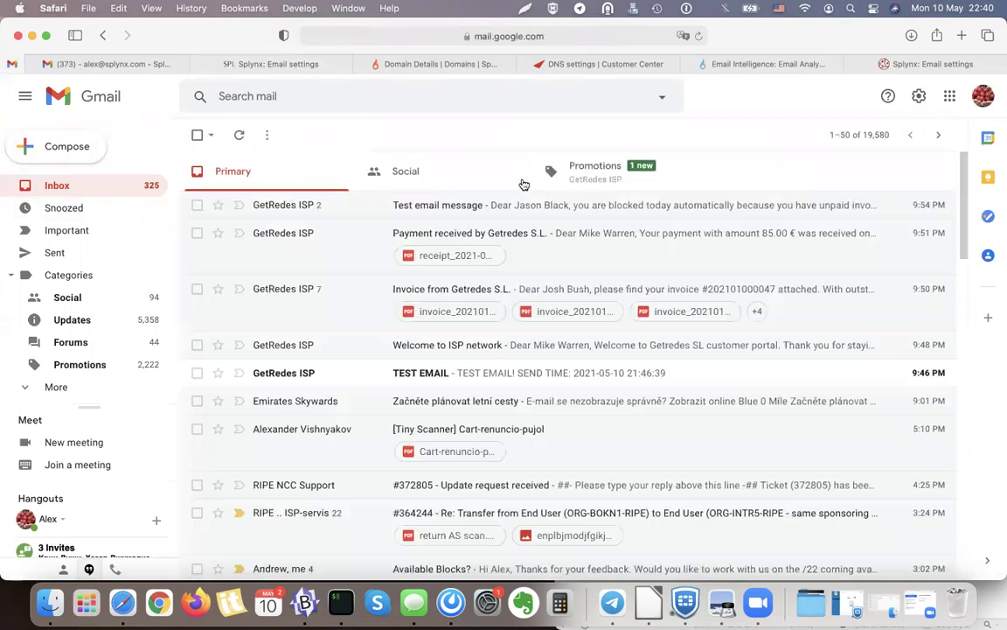
pyautogui.click(548, 168)
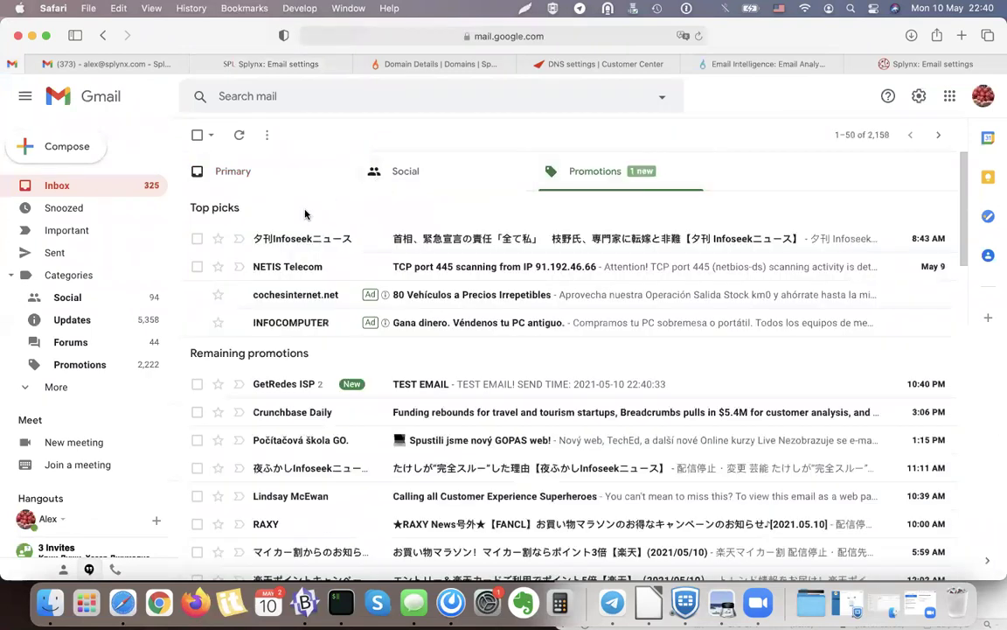
pyautogui.click(305, 384)
pyautogui.click(259, 283)
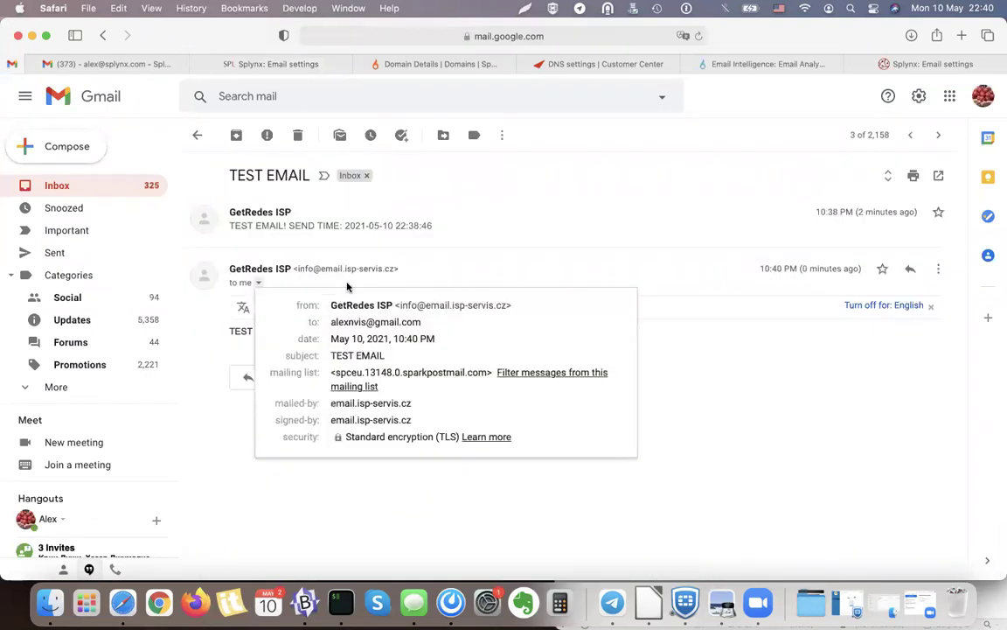
pyautogui.moveTo(507, 302); pyautogui.dragTo(512, 302)
pyautogui.click(418, 298)
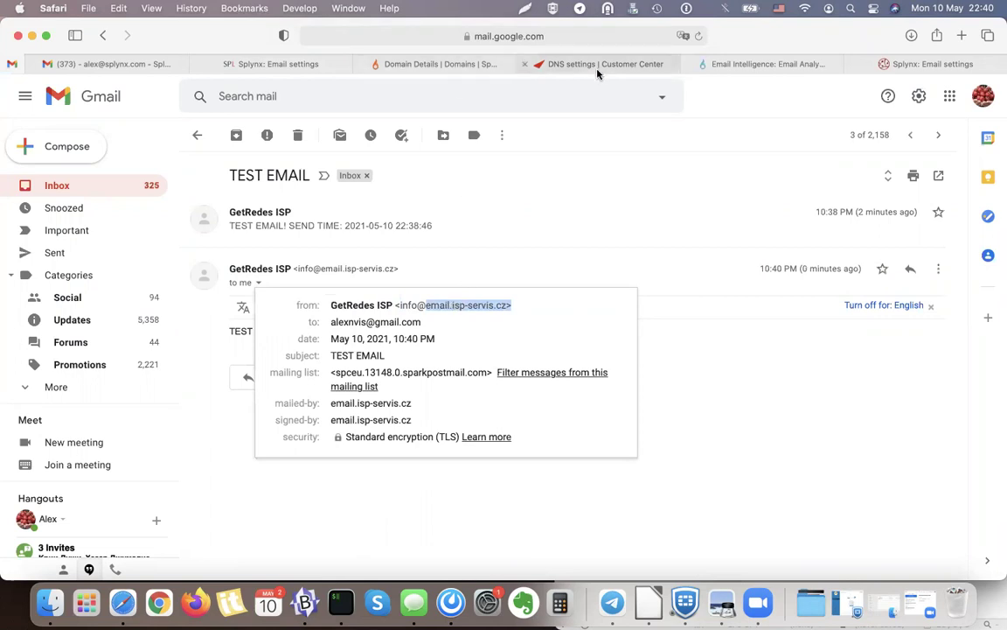
pyautogui.click(454, 64)
pyautogui.scroll(-2, 445, 347)
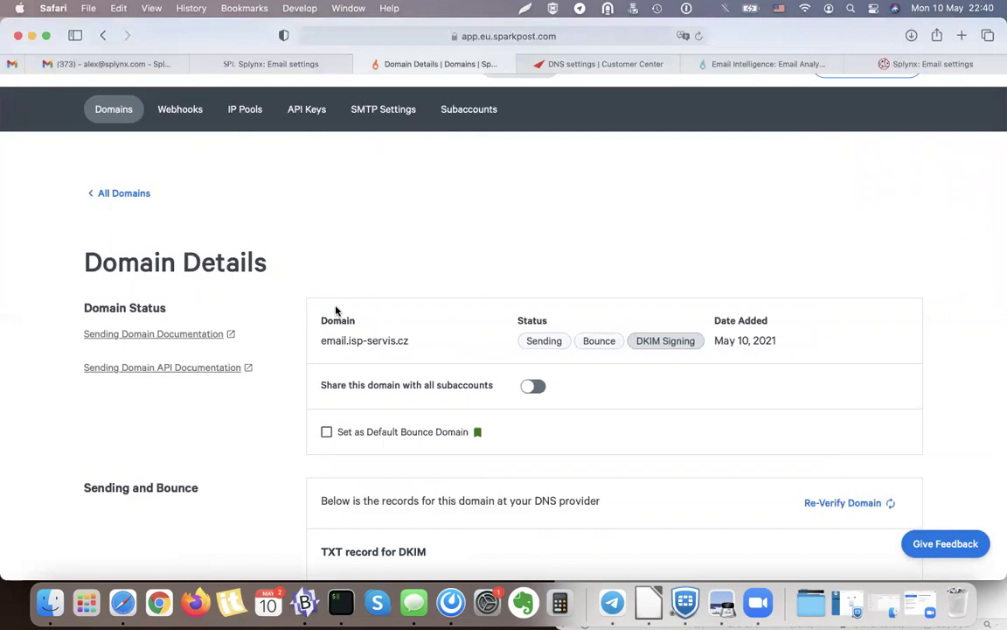
pyautogui.scroll(2, 336, 309)
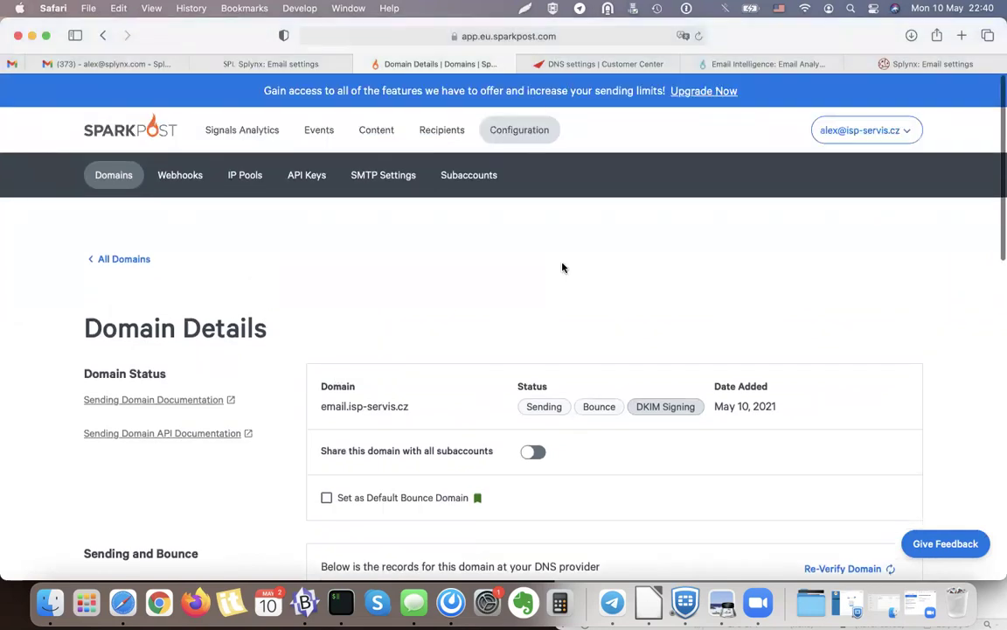
pyautogui.scroll(-2, 562, 268)
# Review Splynx's final SparkPost SMTP settings, highlighting the SMTP_Injection username.
pyautogui.click(311, 63)
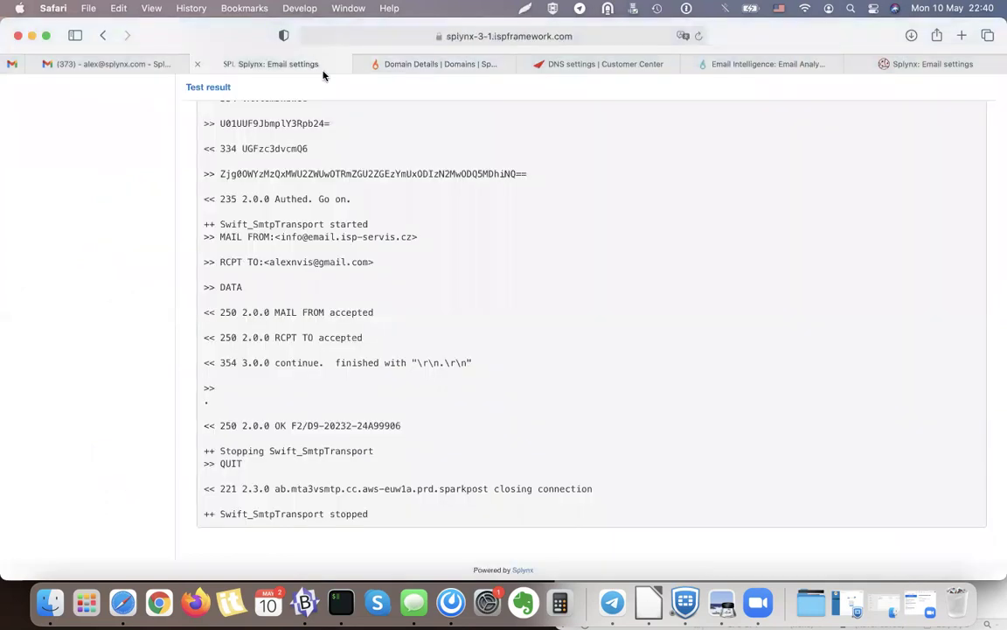
pyautogui.scroll(15, 189, 315)
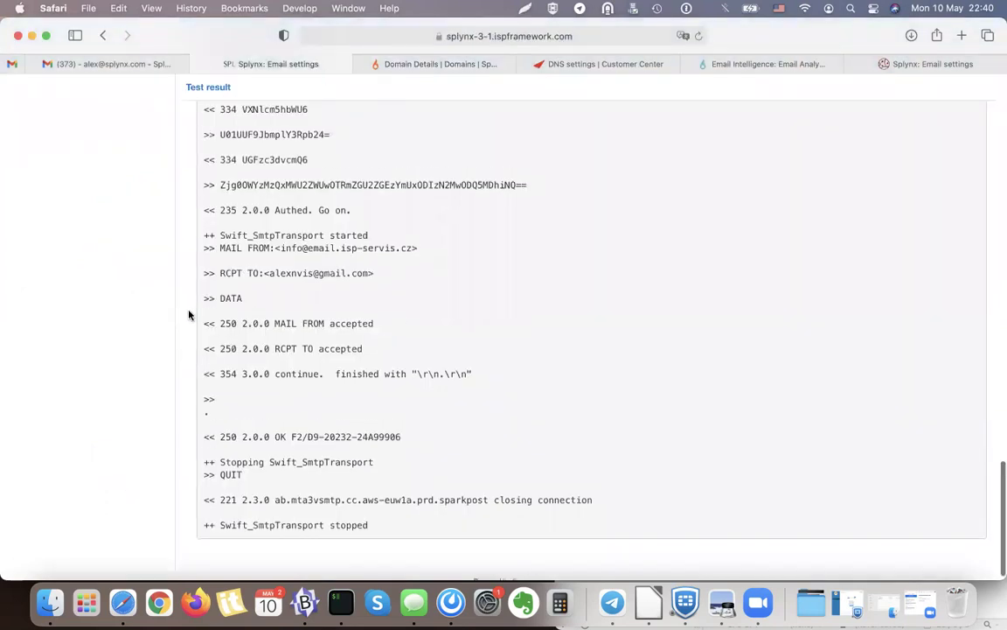
pyautogui.scroll(4, 188, 315)
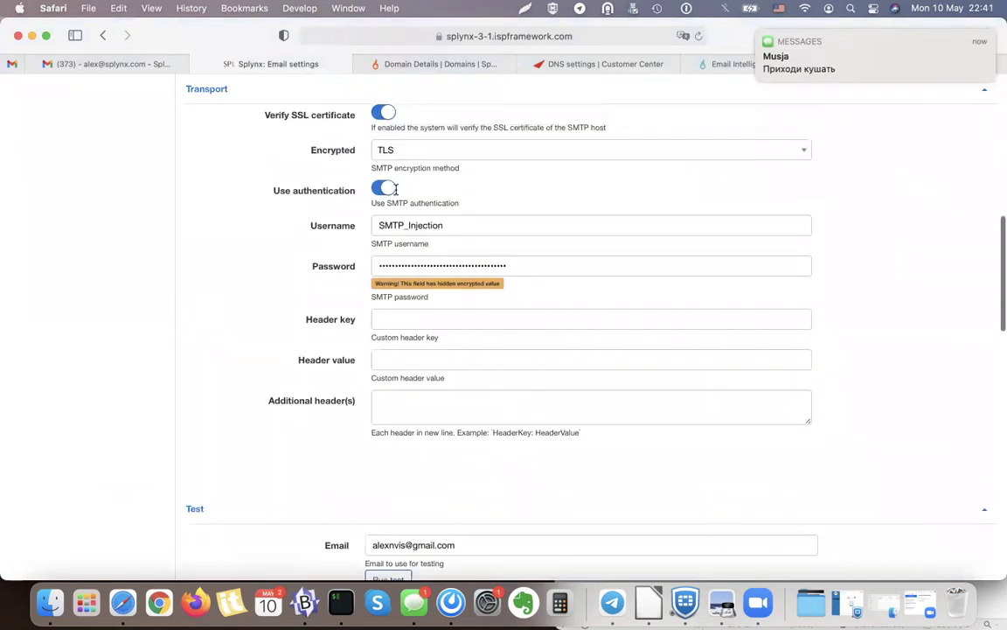
pyautogui.click(436, 226)
pyautogui.moveTo(436, 225); pyautogui.dragTo(325, 228)
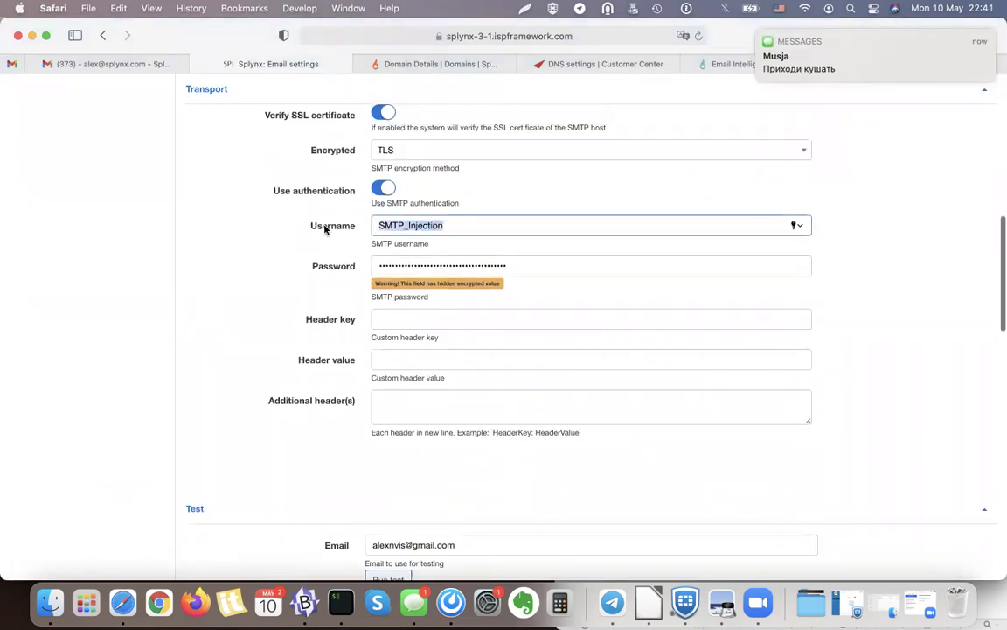
pyautogui.scroll(5, 432, 326)
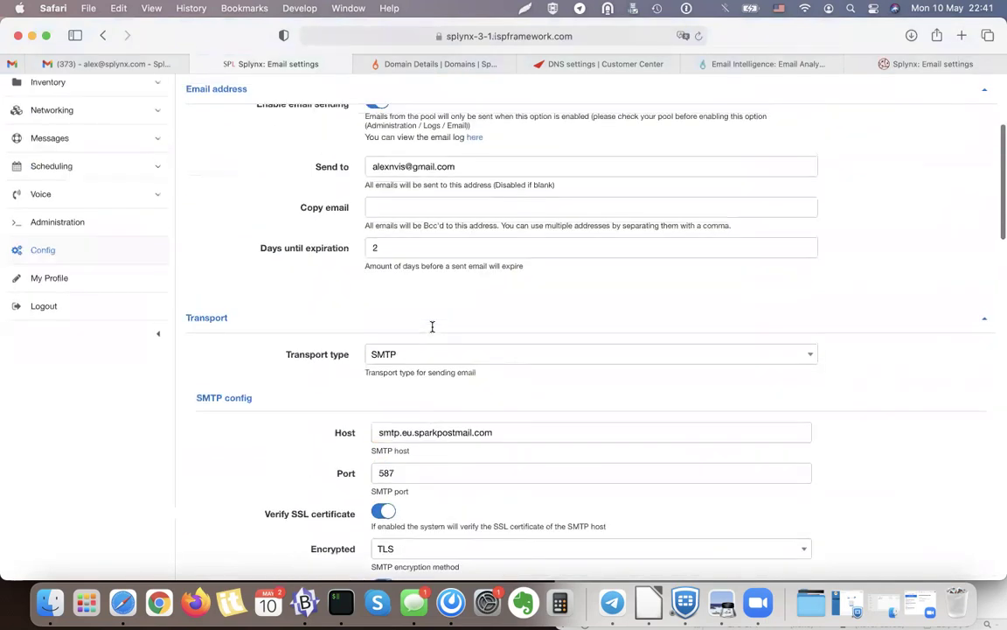
pyautogui.scroll(5, 431, 326)
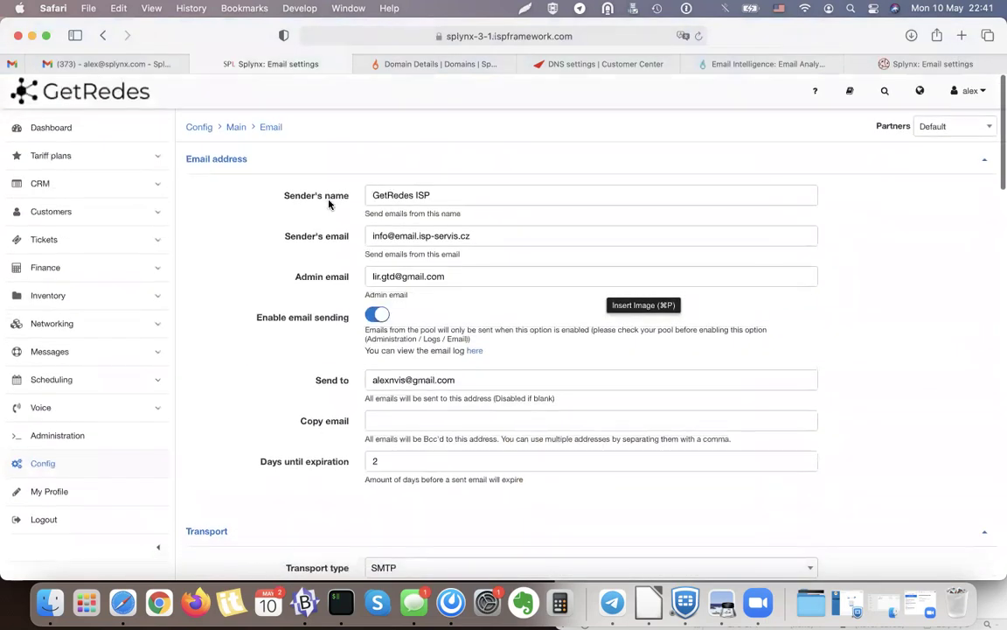